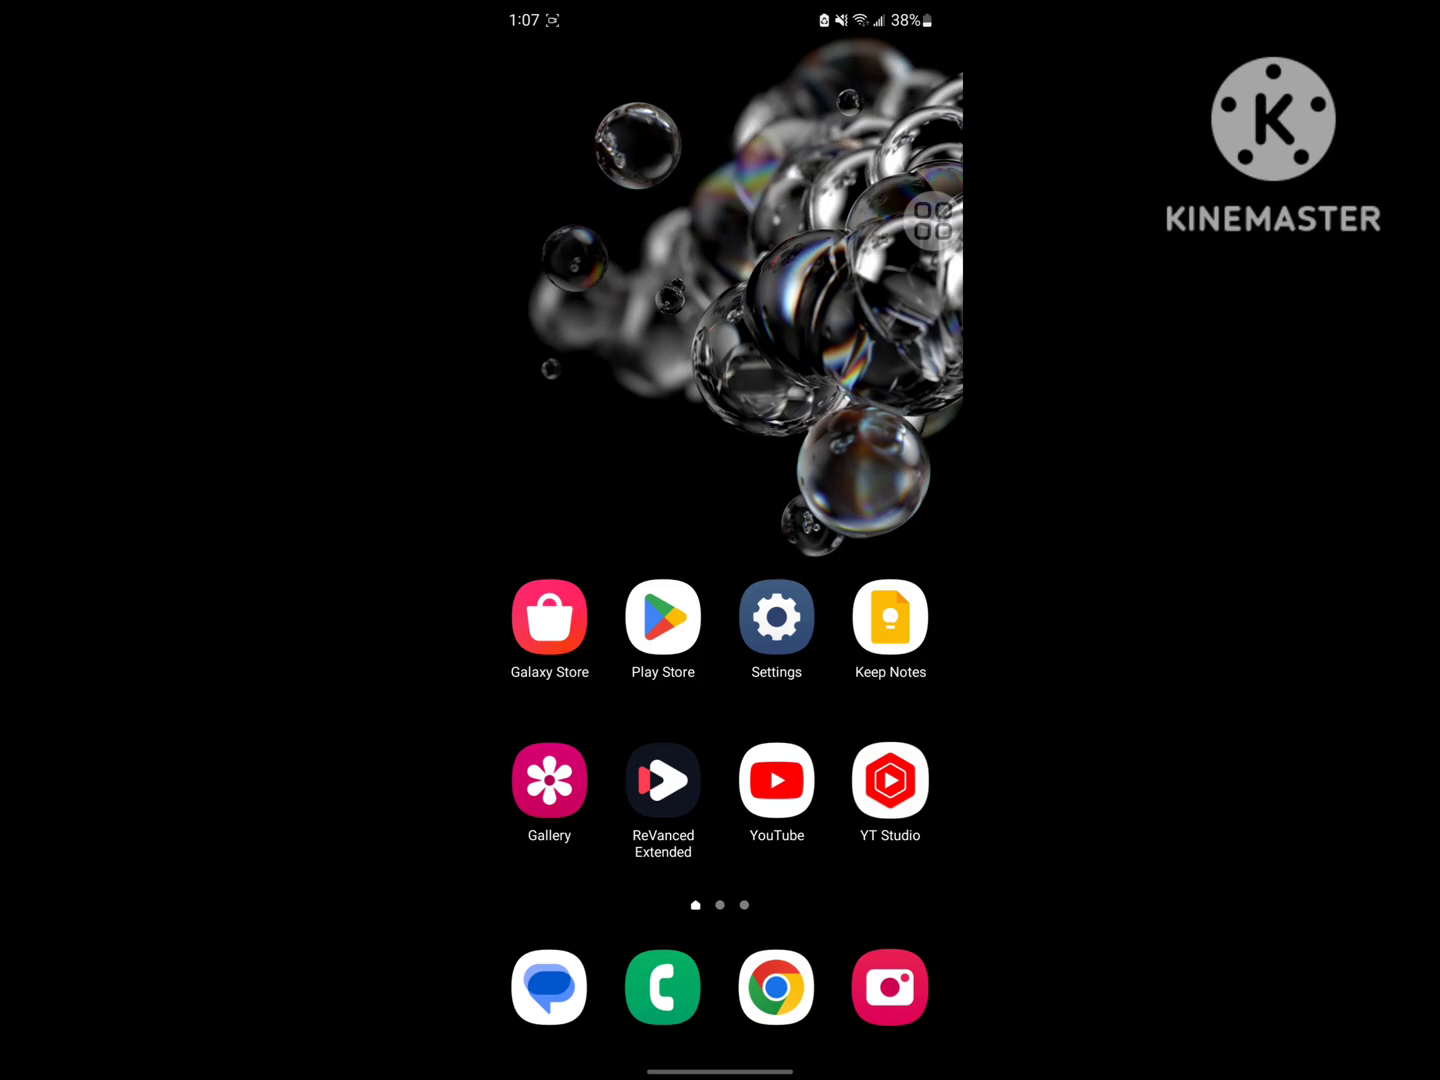
Look up the Thunder VPN listing in the app store, then back out
click(658, 622)
click(666, 67)
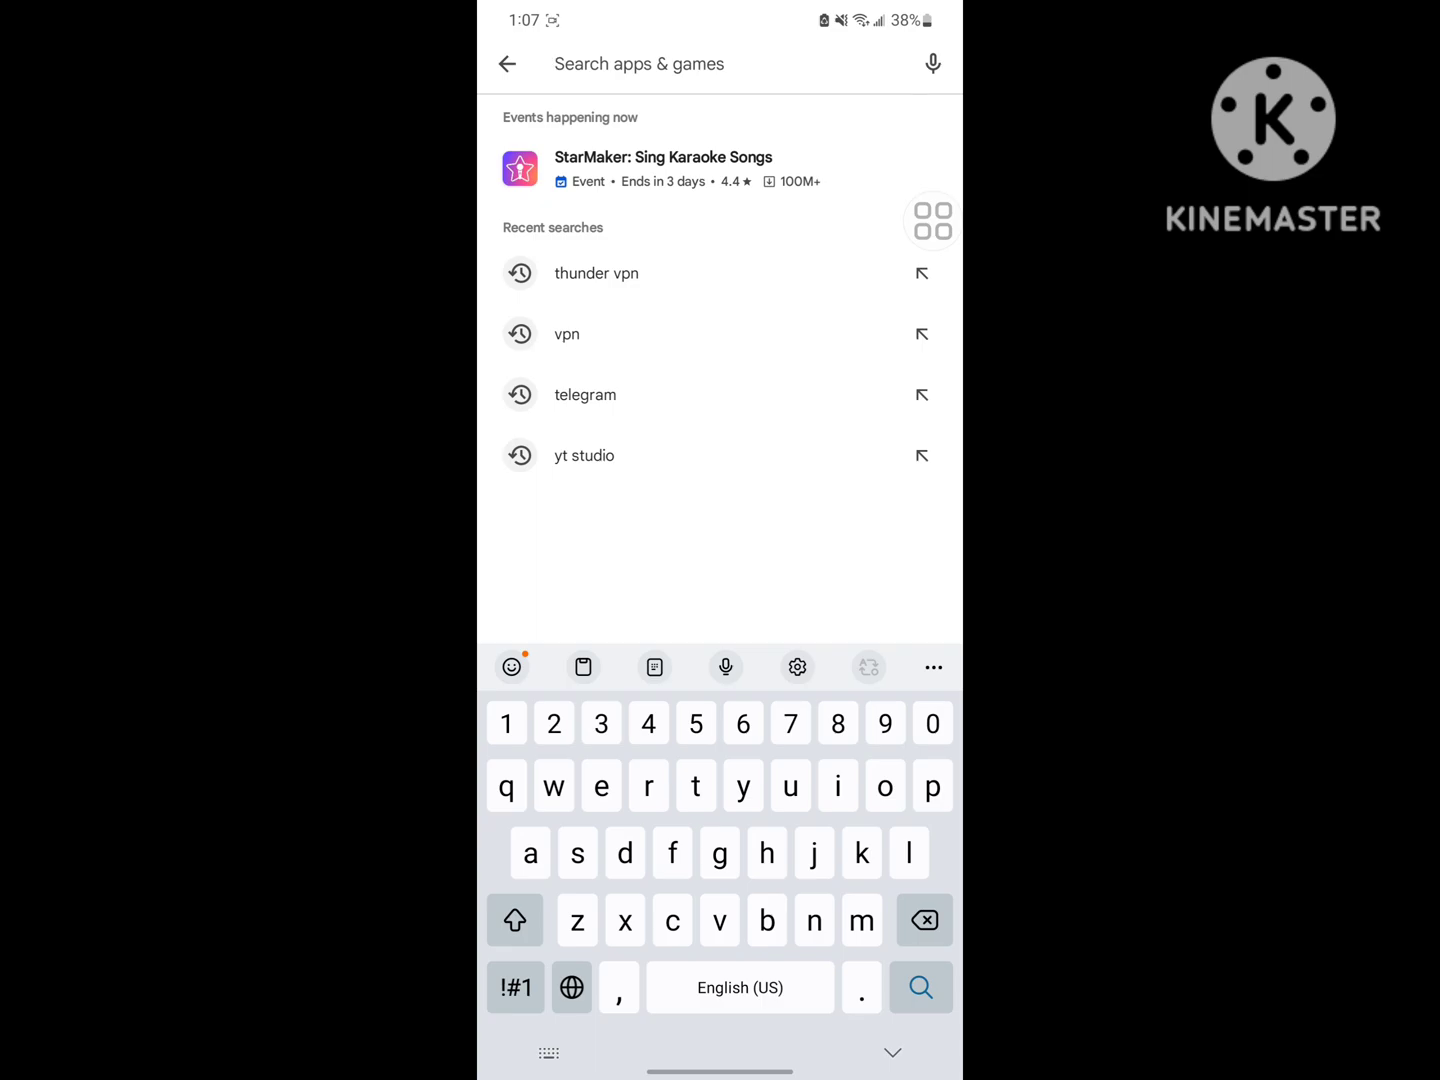
click(656, 267)
click(669, 212)
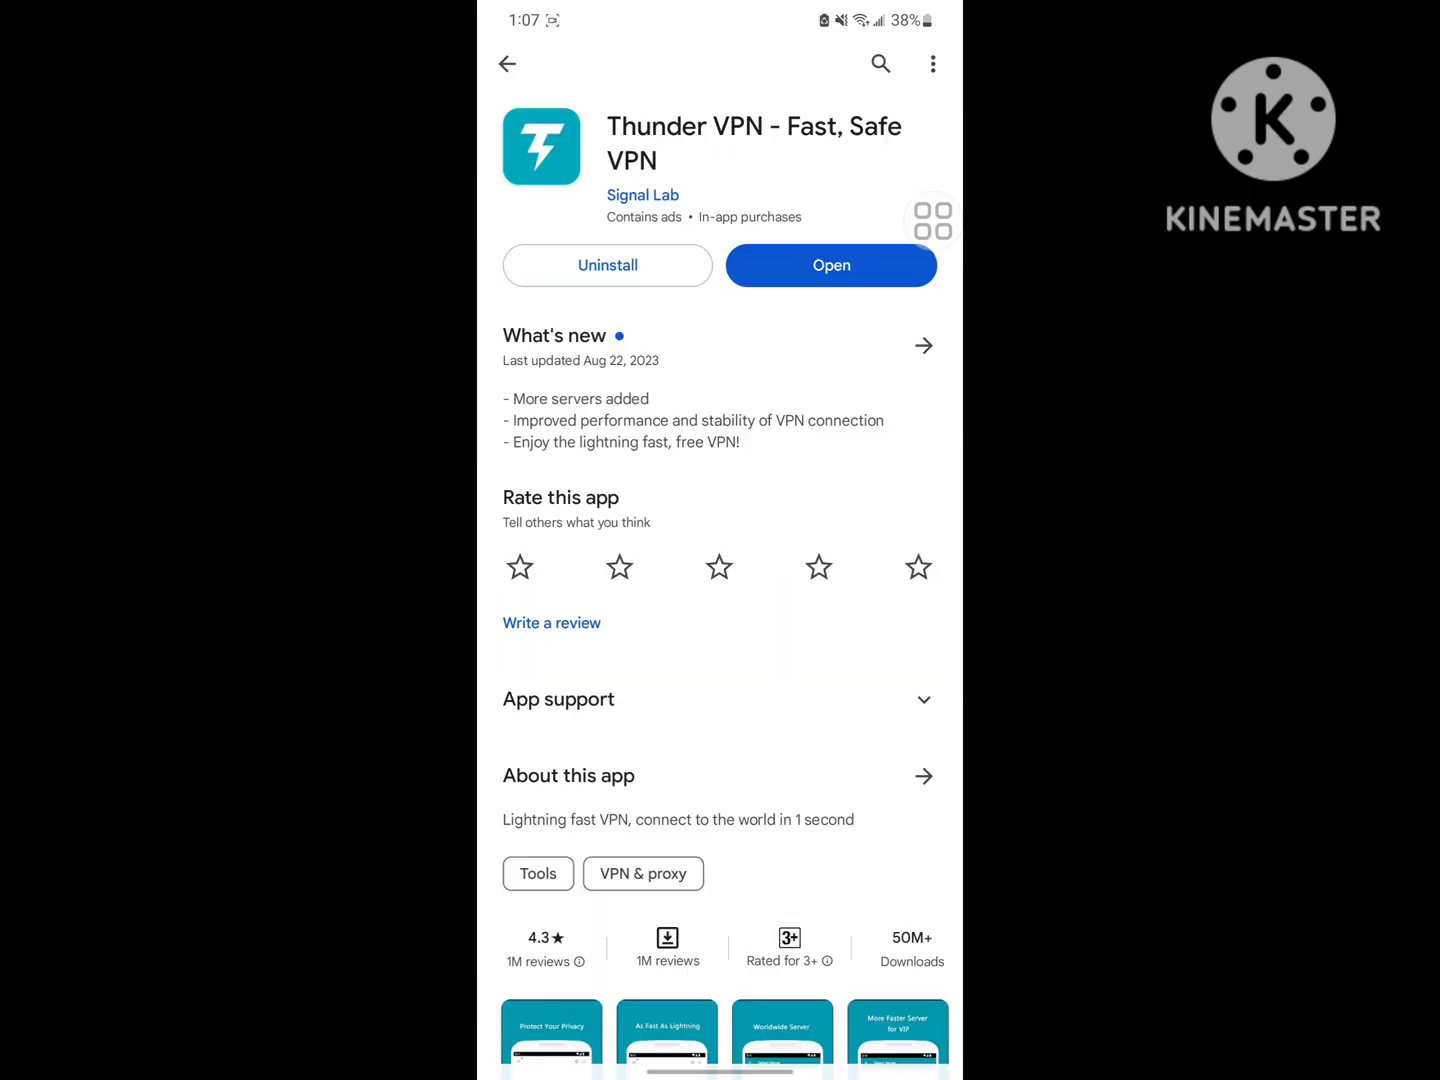
click(508, 63)
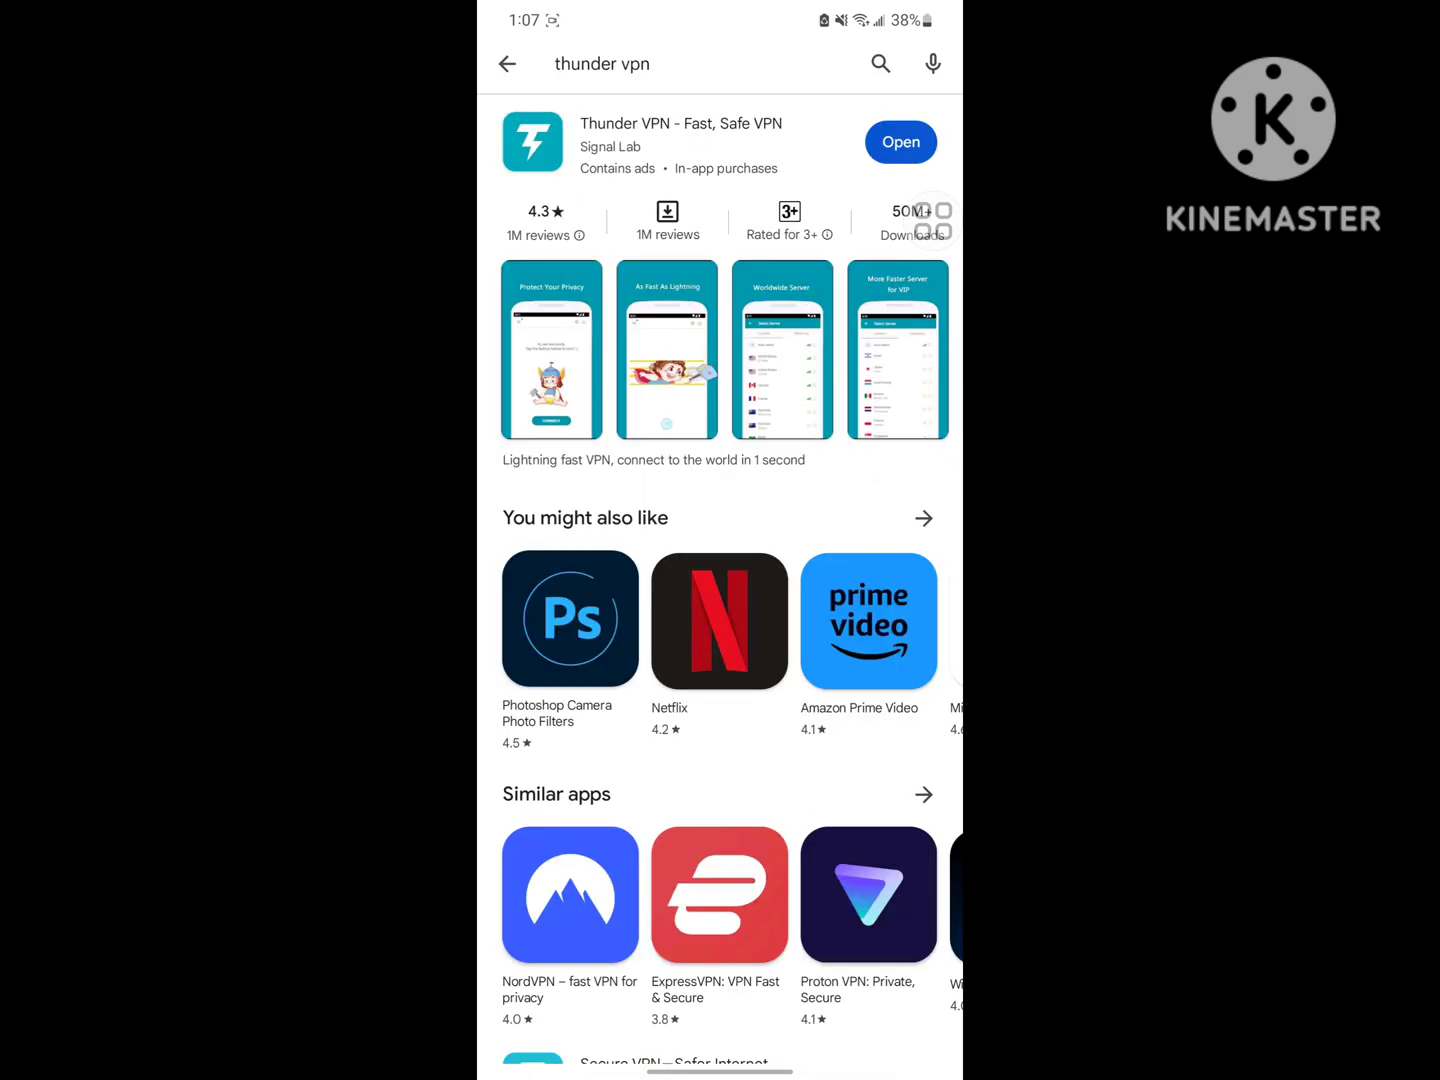
click(505, 61)
Find Thunder VPN under Settings > Apps by searching 'thun' and check its mobile data
drag(720, 1071, 720, 675)
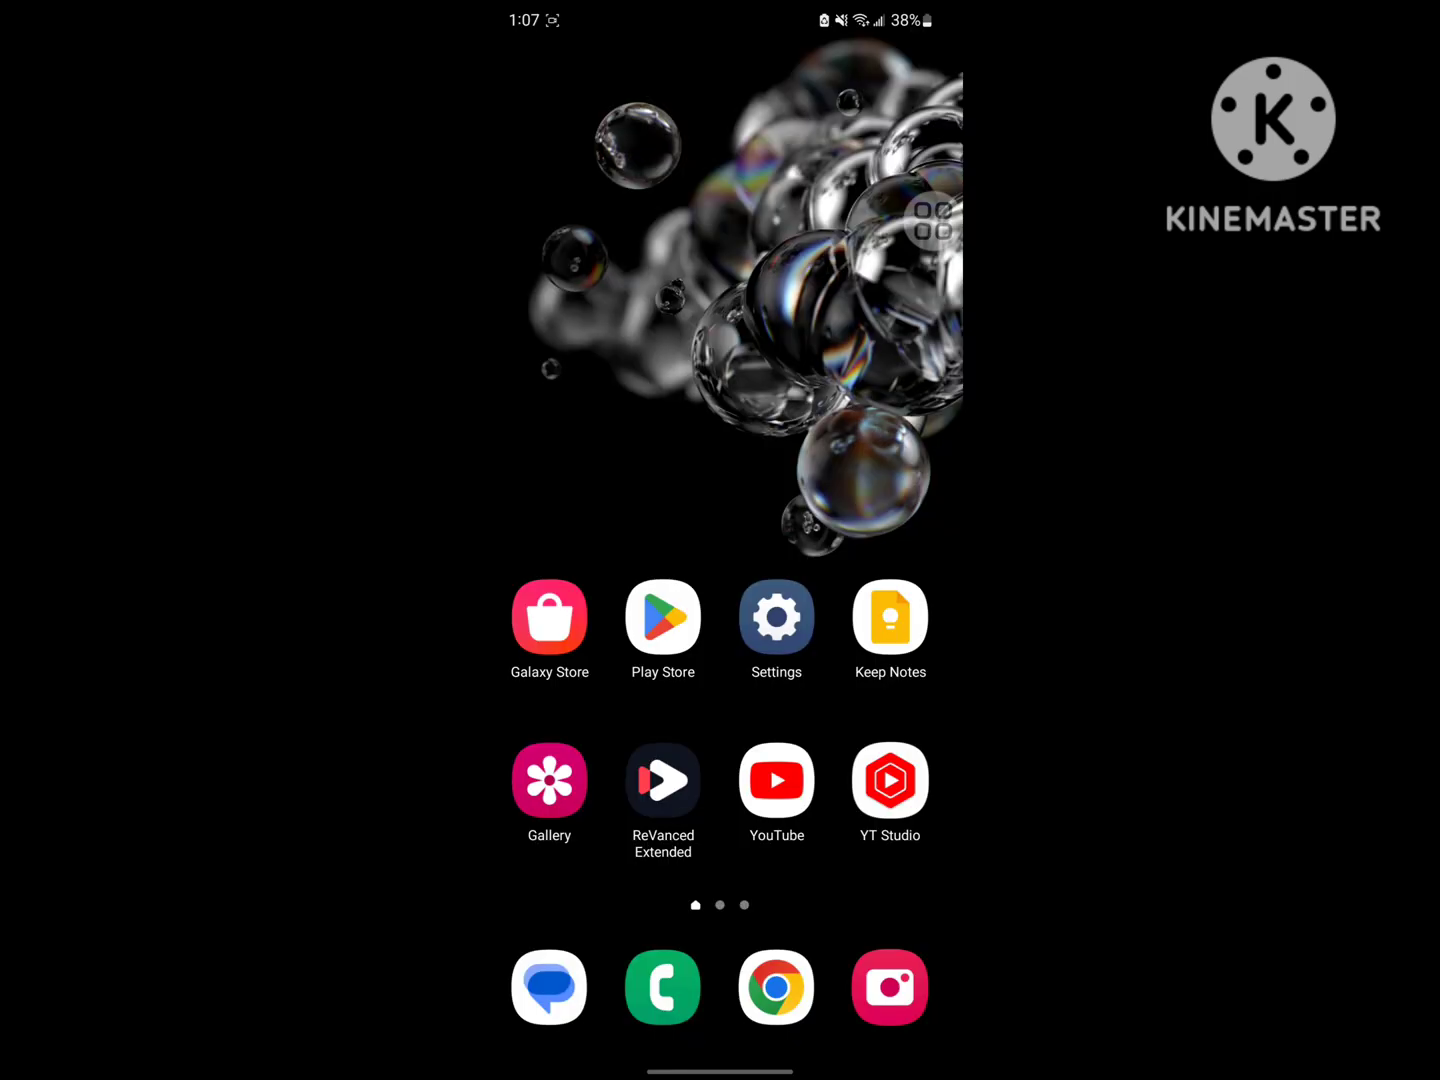
click(776, 617)
scroll(720, 562, down, 3)
scroll(720, 562, down, 8)
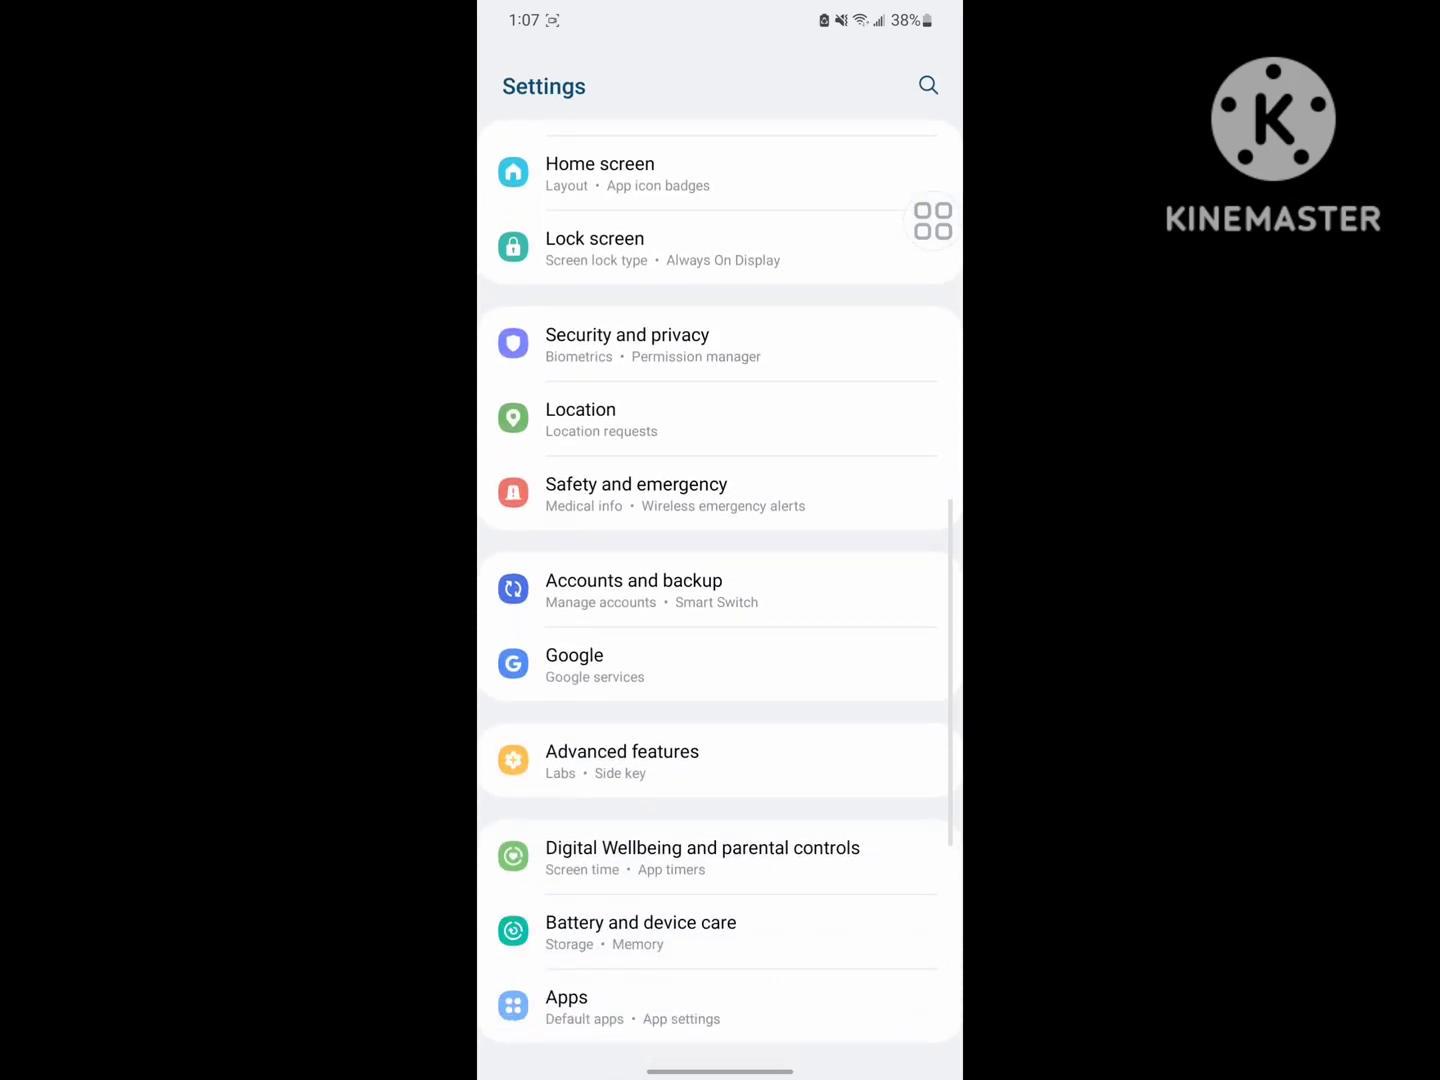
scroll(720, 585, down, 5)
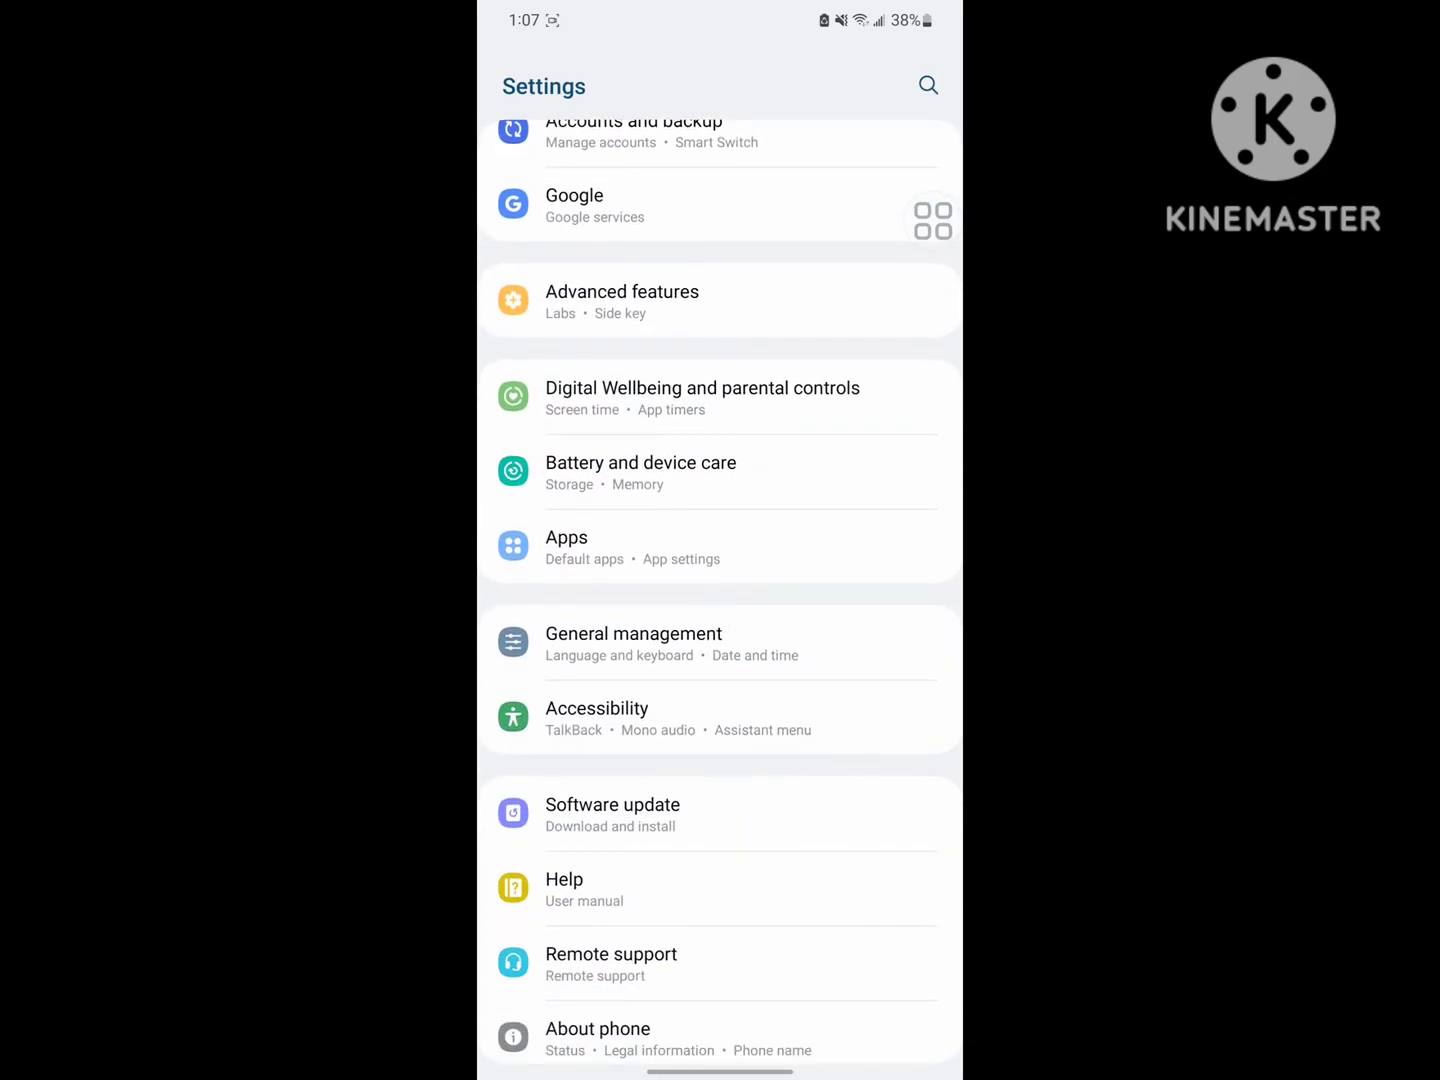
click(783, 549)
scroll(720, 675, up, 3)
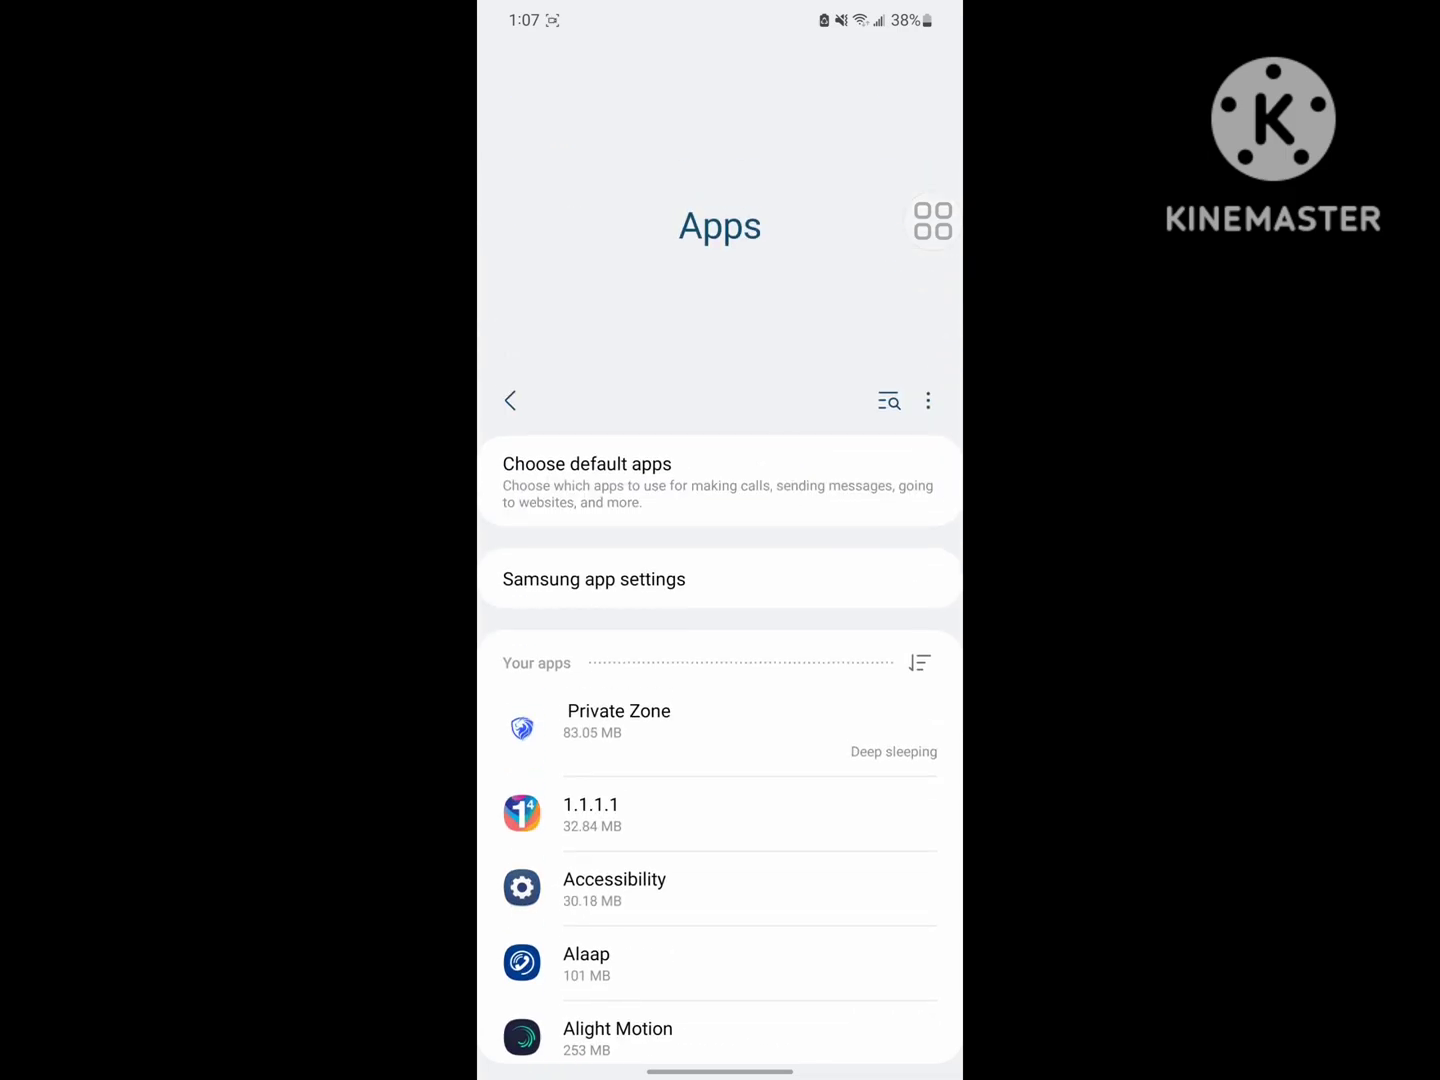
click(889, 400)
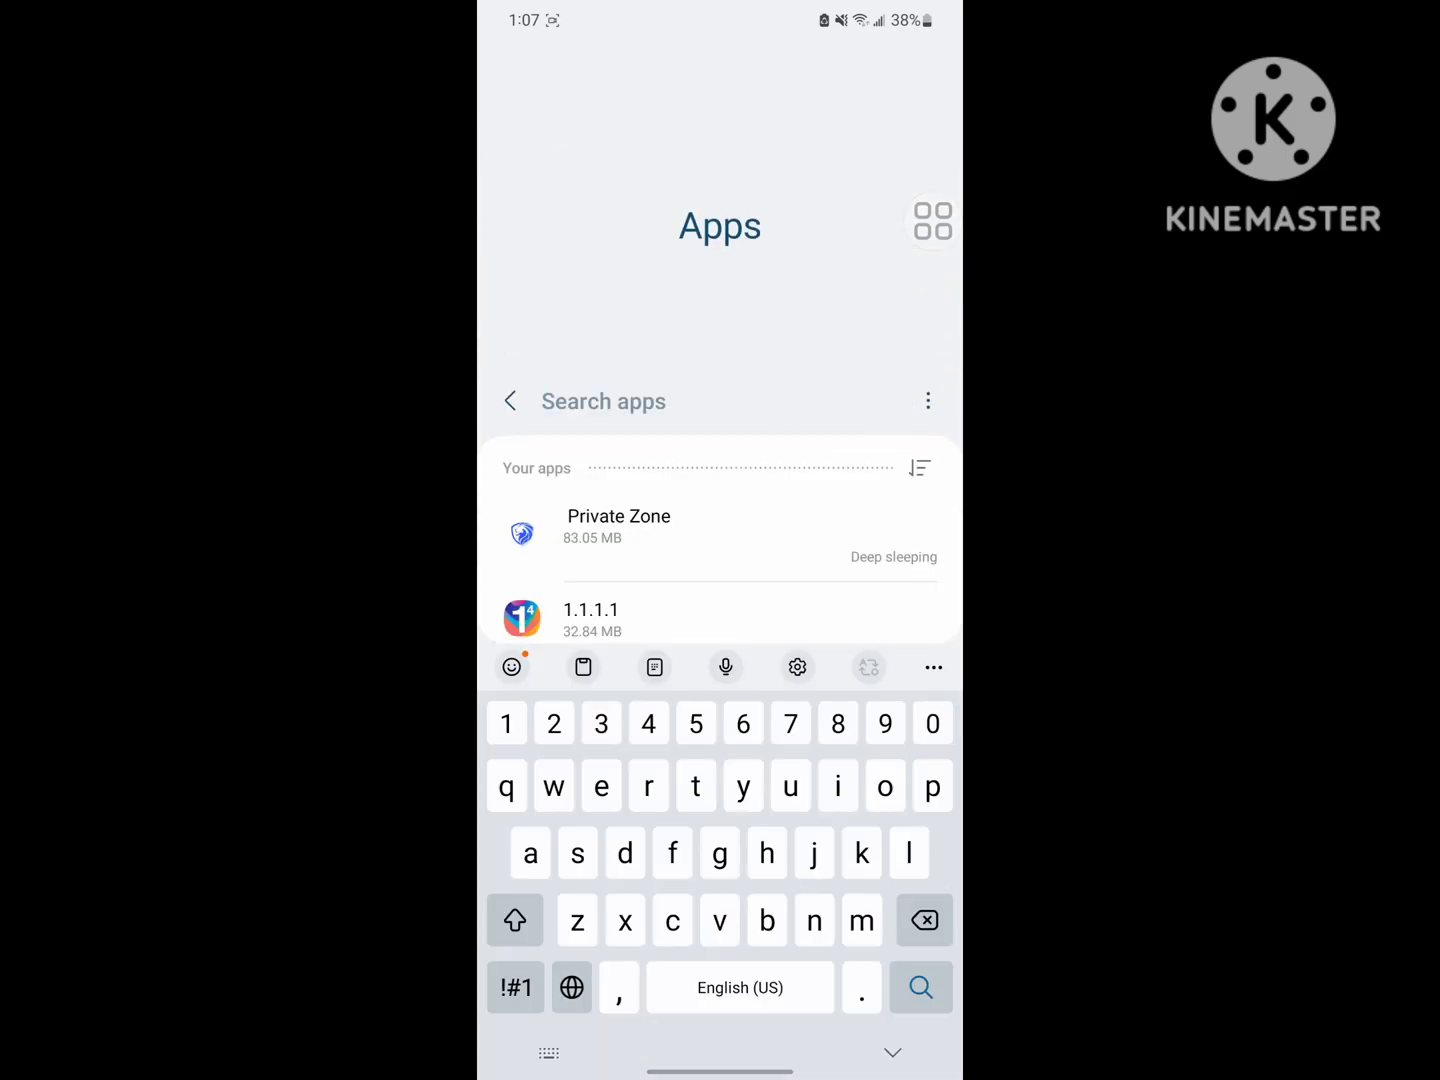
text(thun)
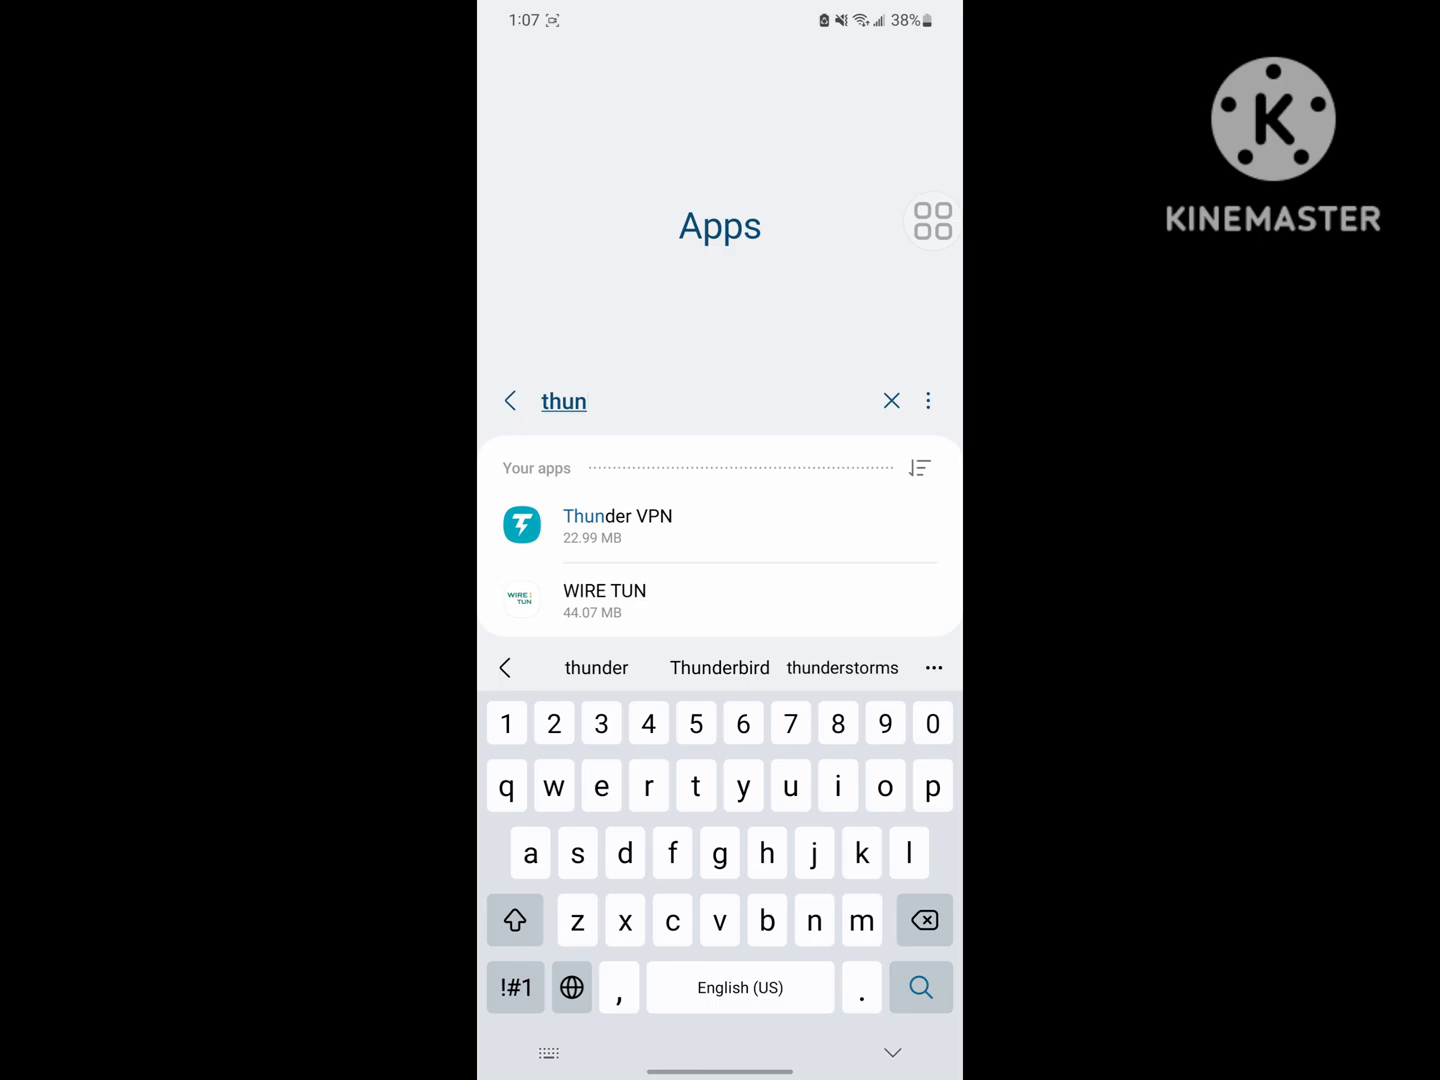
click(617, 521)
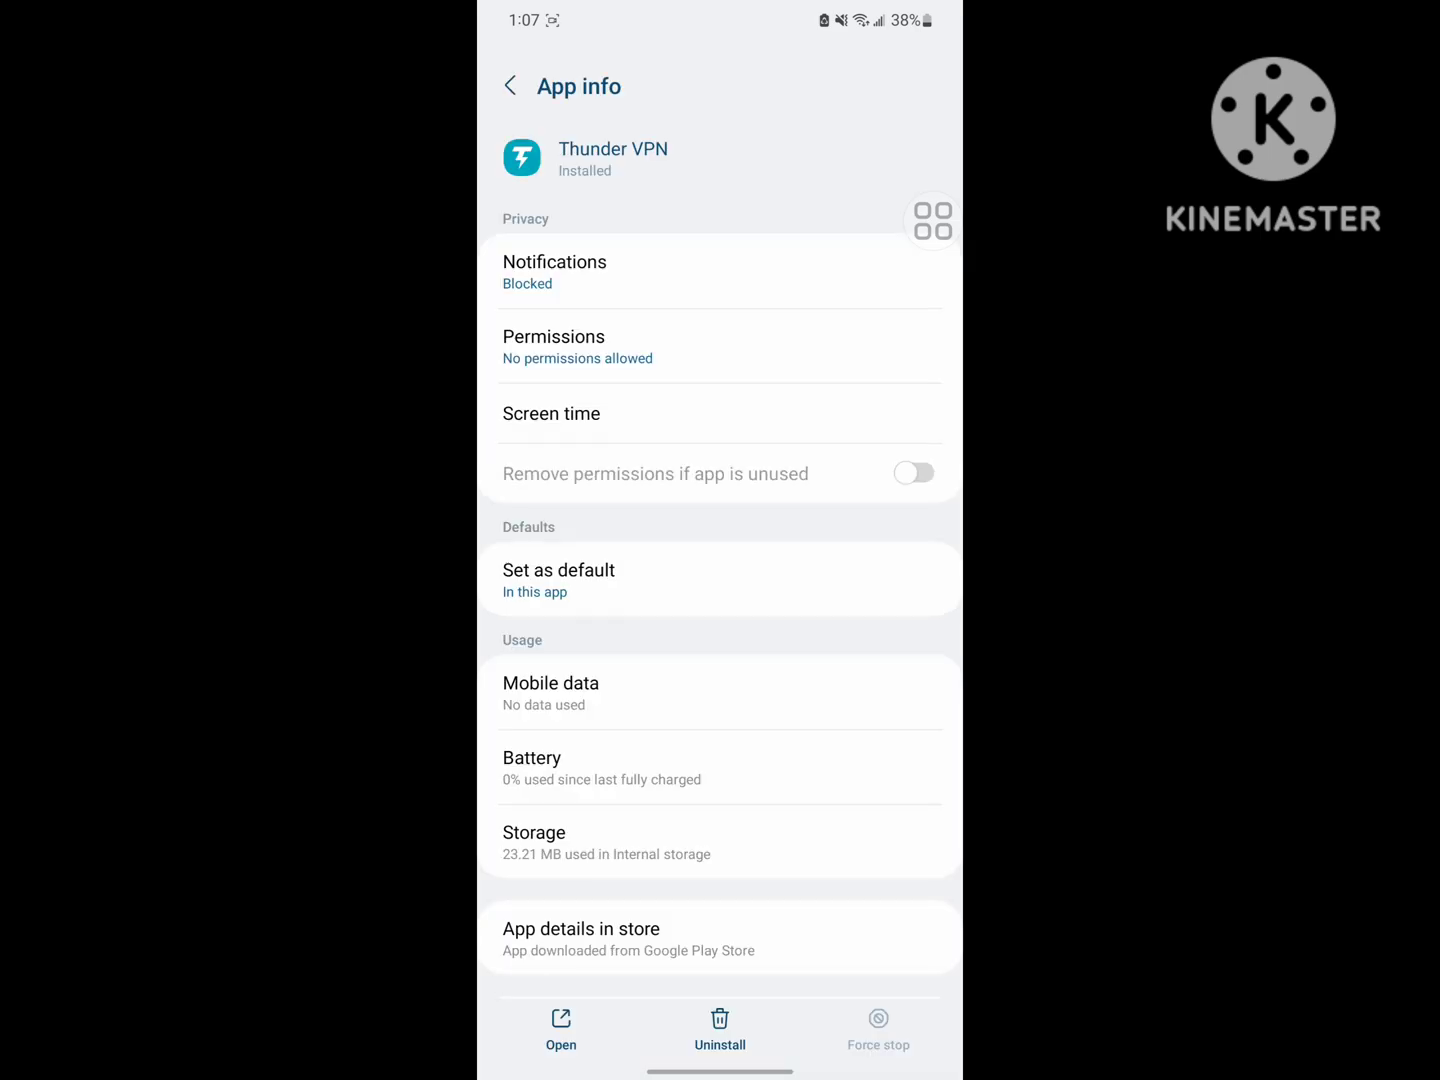
scroll(718, 774, down, 1)
click(630, 653)
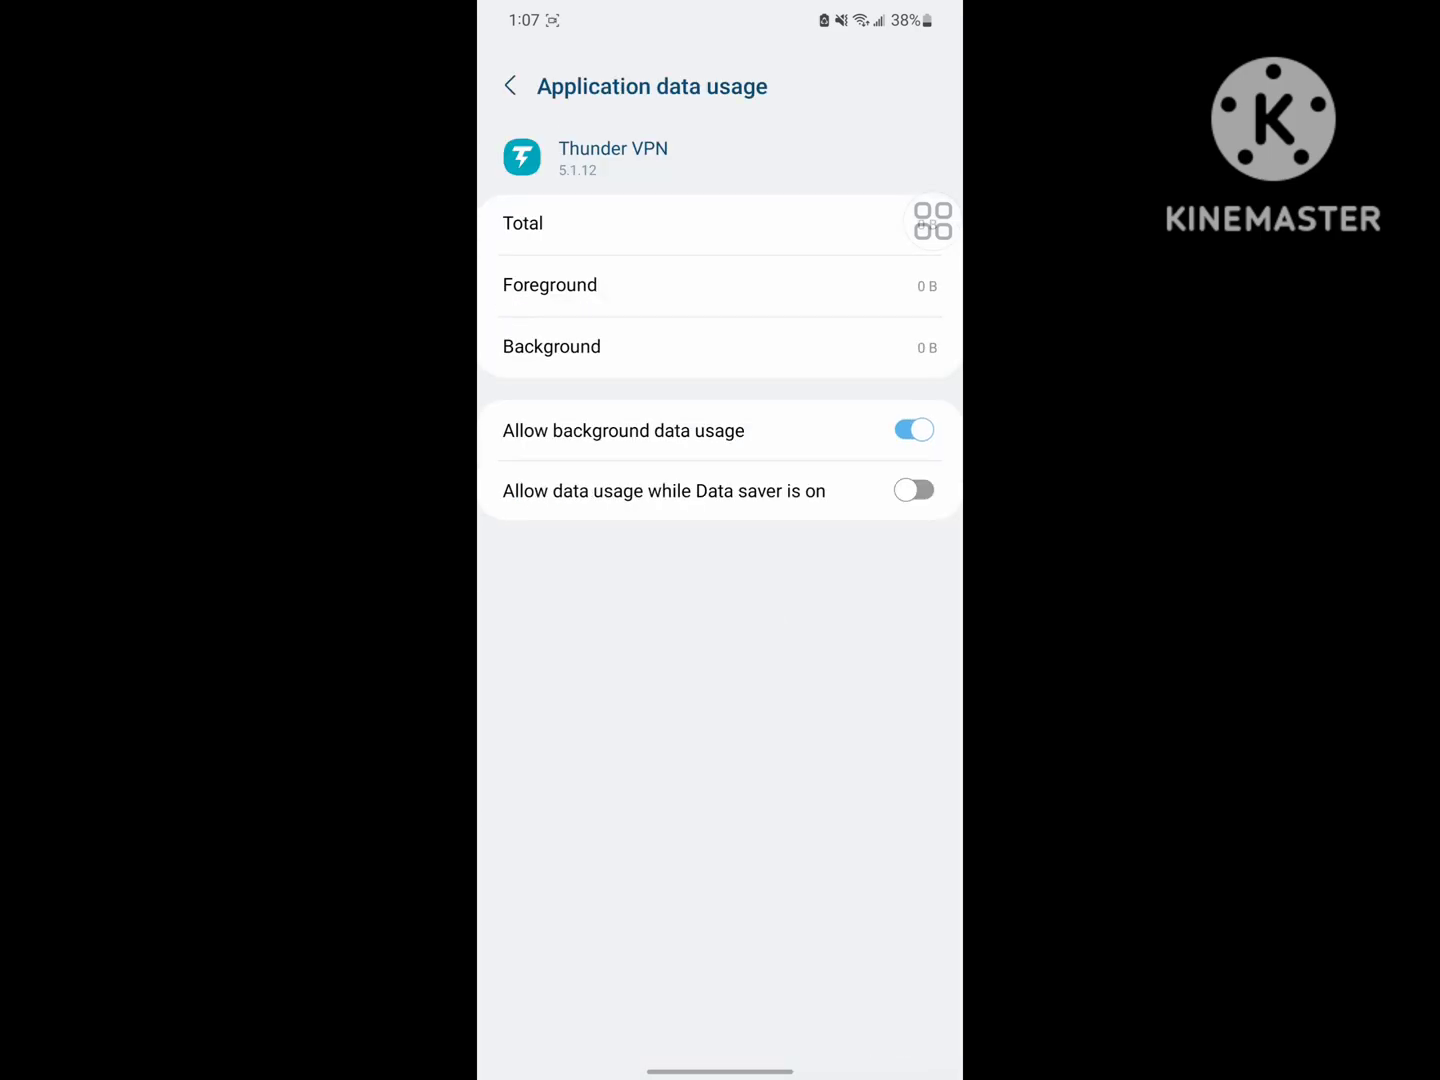
drag(958, 655, 880, 655)
Delete Thunder VPN's storage data, cutting it to 17.74 MB
click(630, 762)
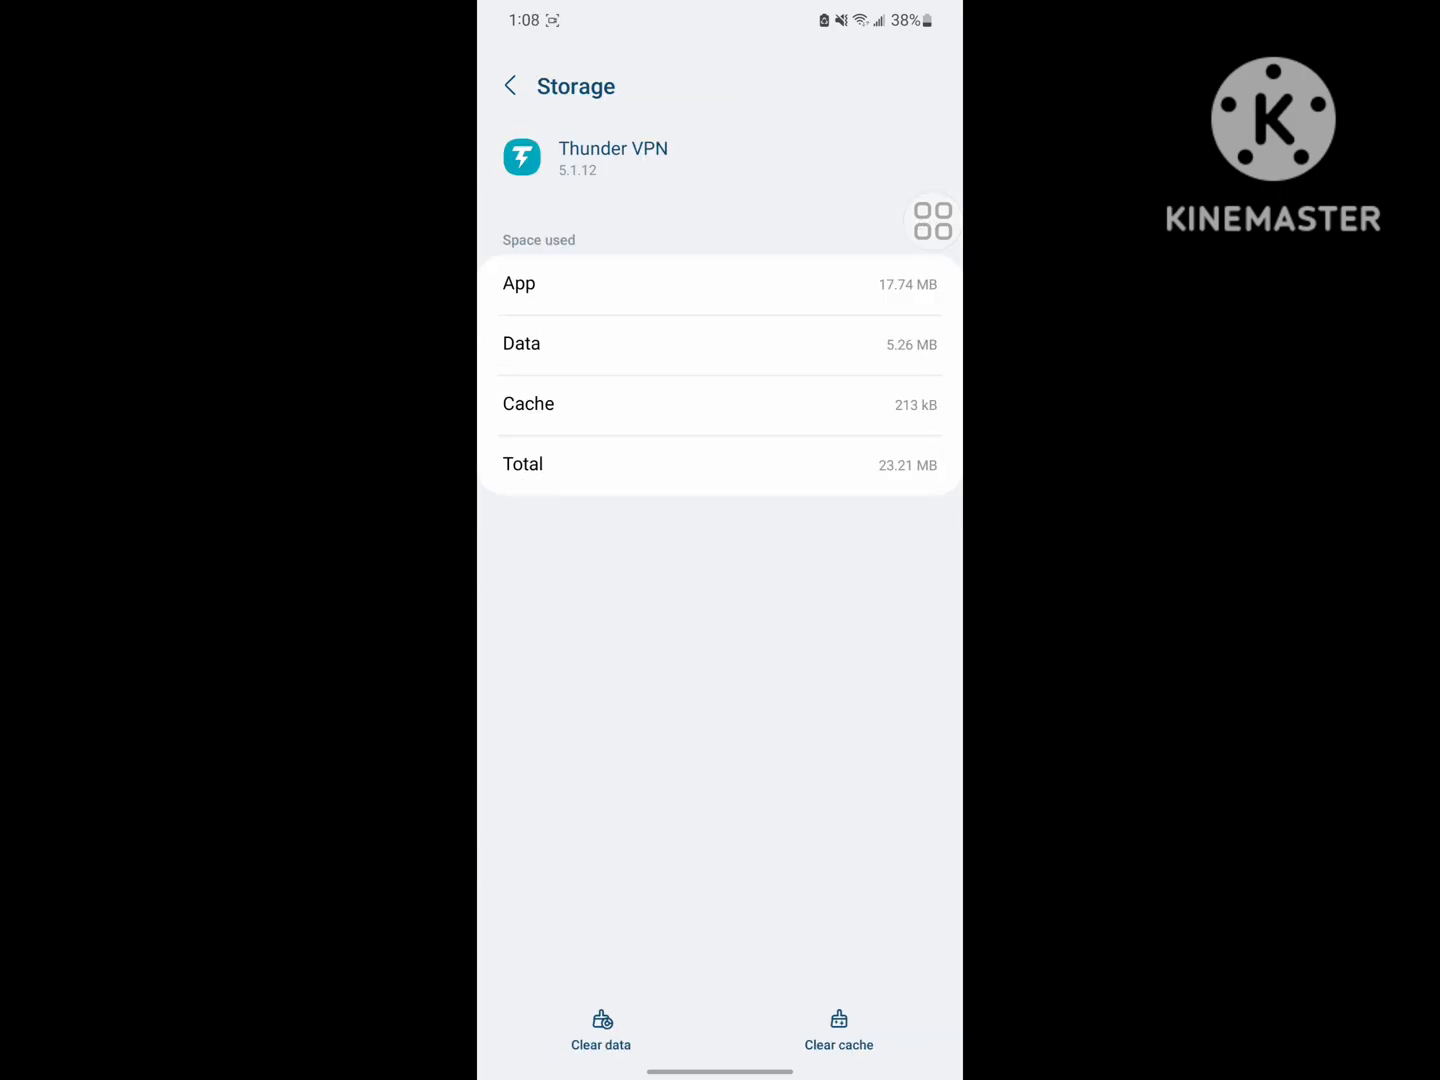
click(601, 1031)
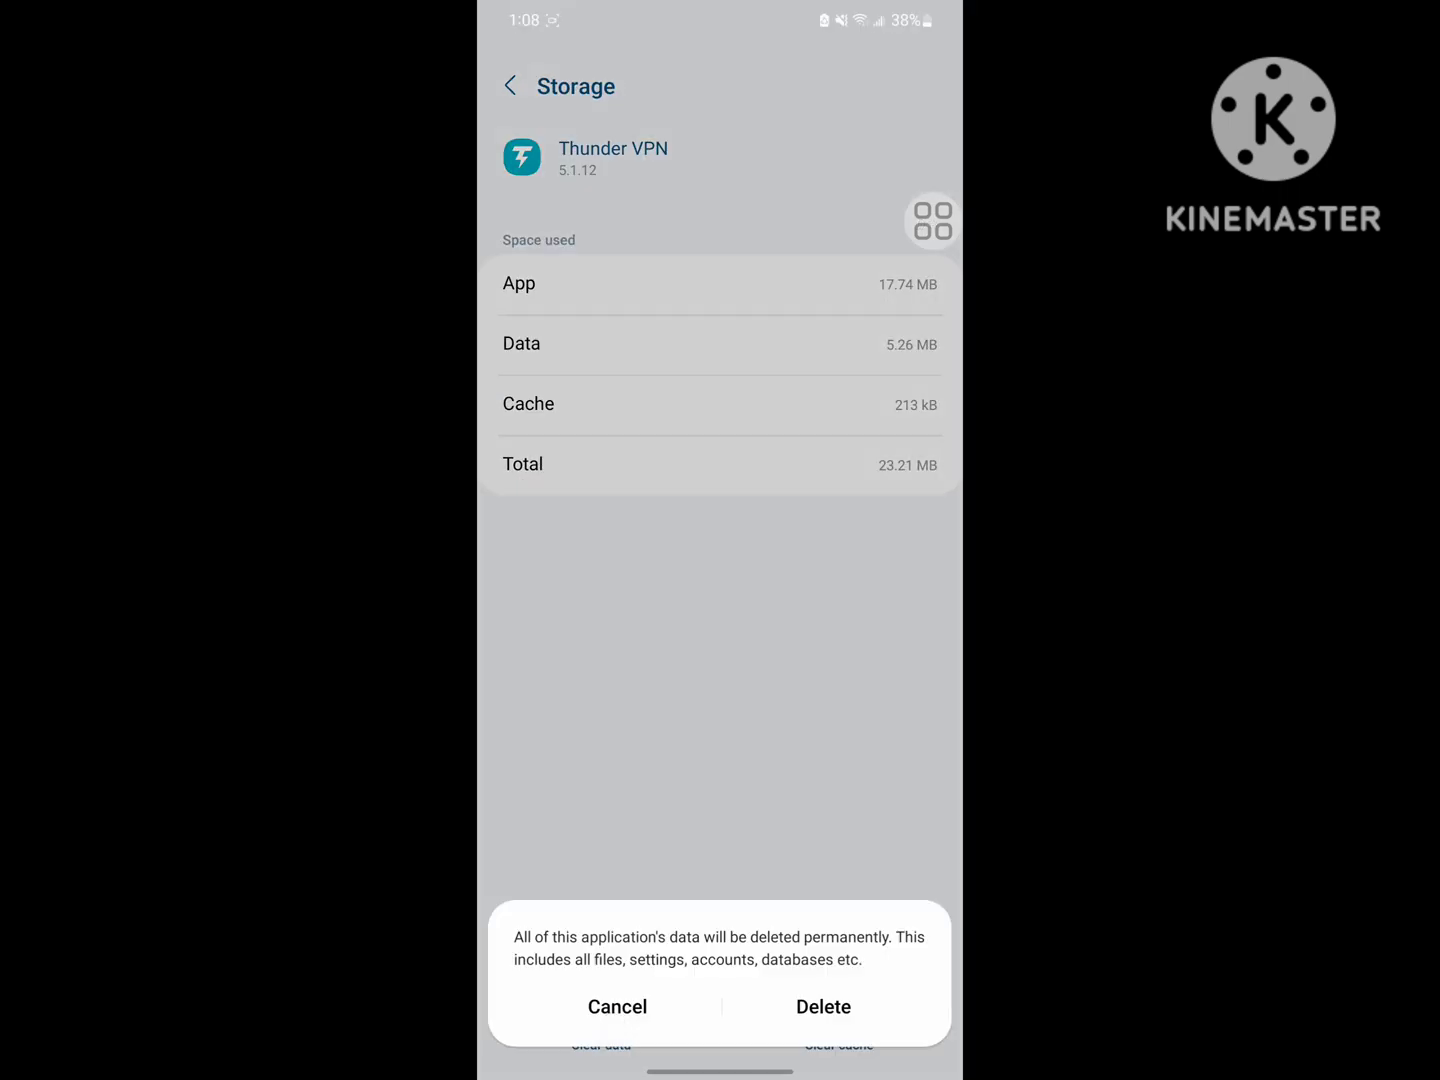
click(823, 1005)
drag(958, 660, 877, 659)
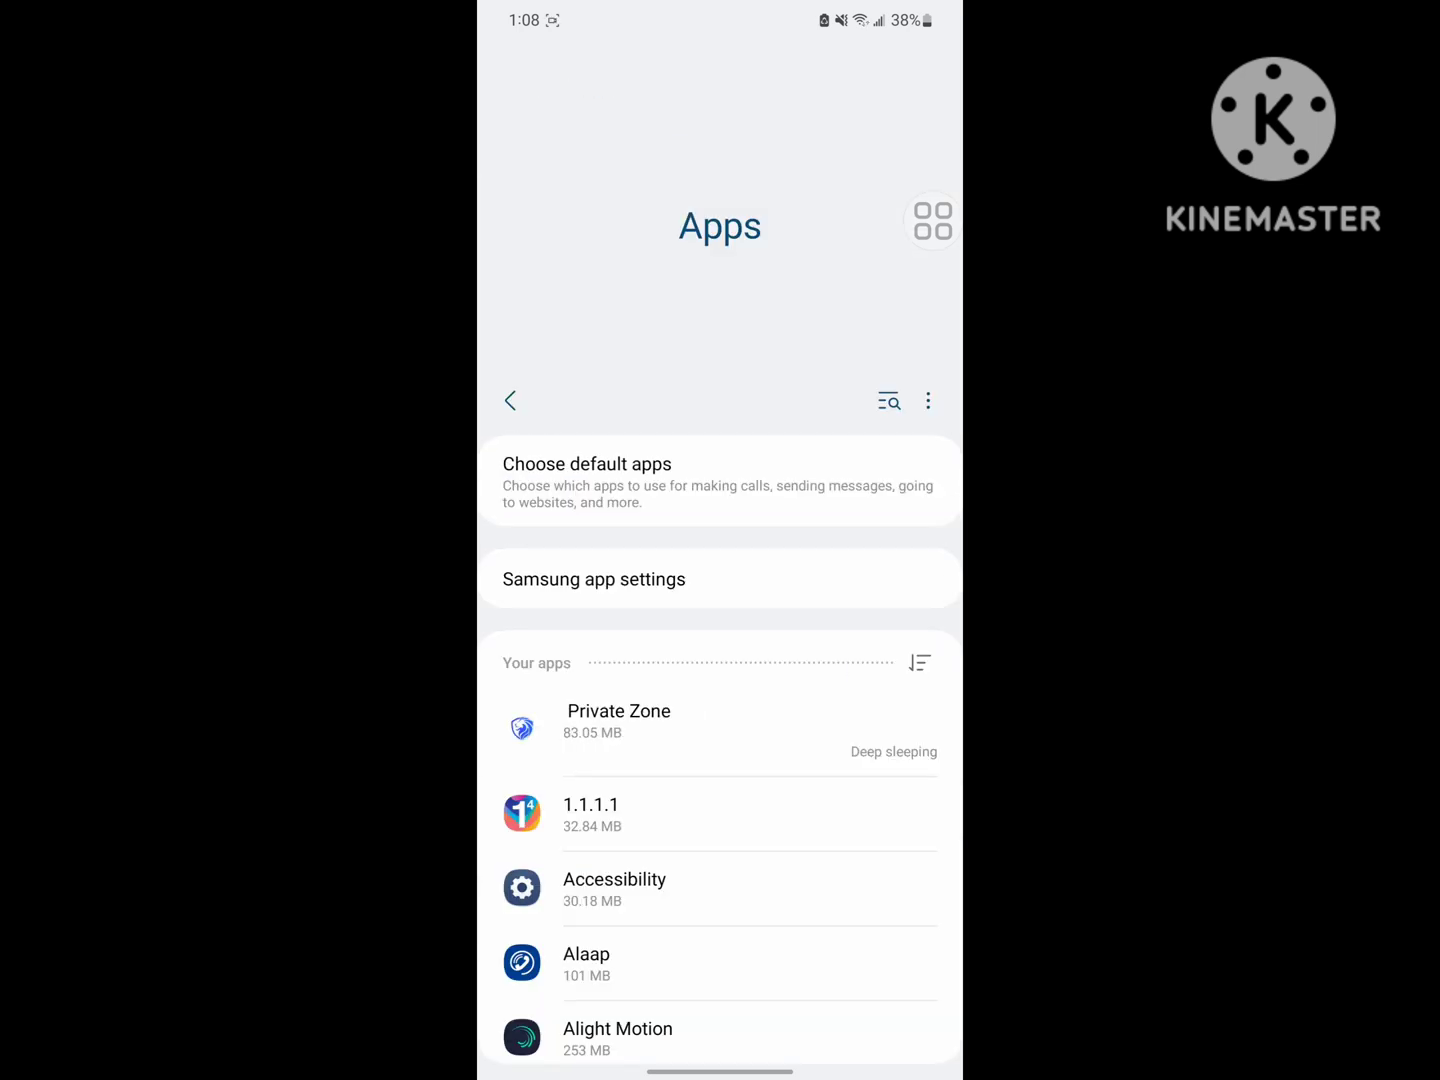
drag(958, 552, 916, 552)
scroll(850, 477, up, 10)
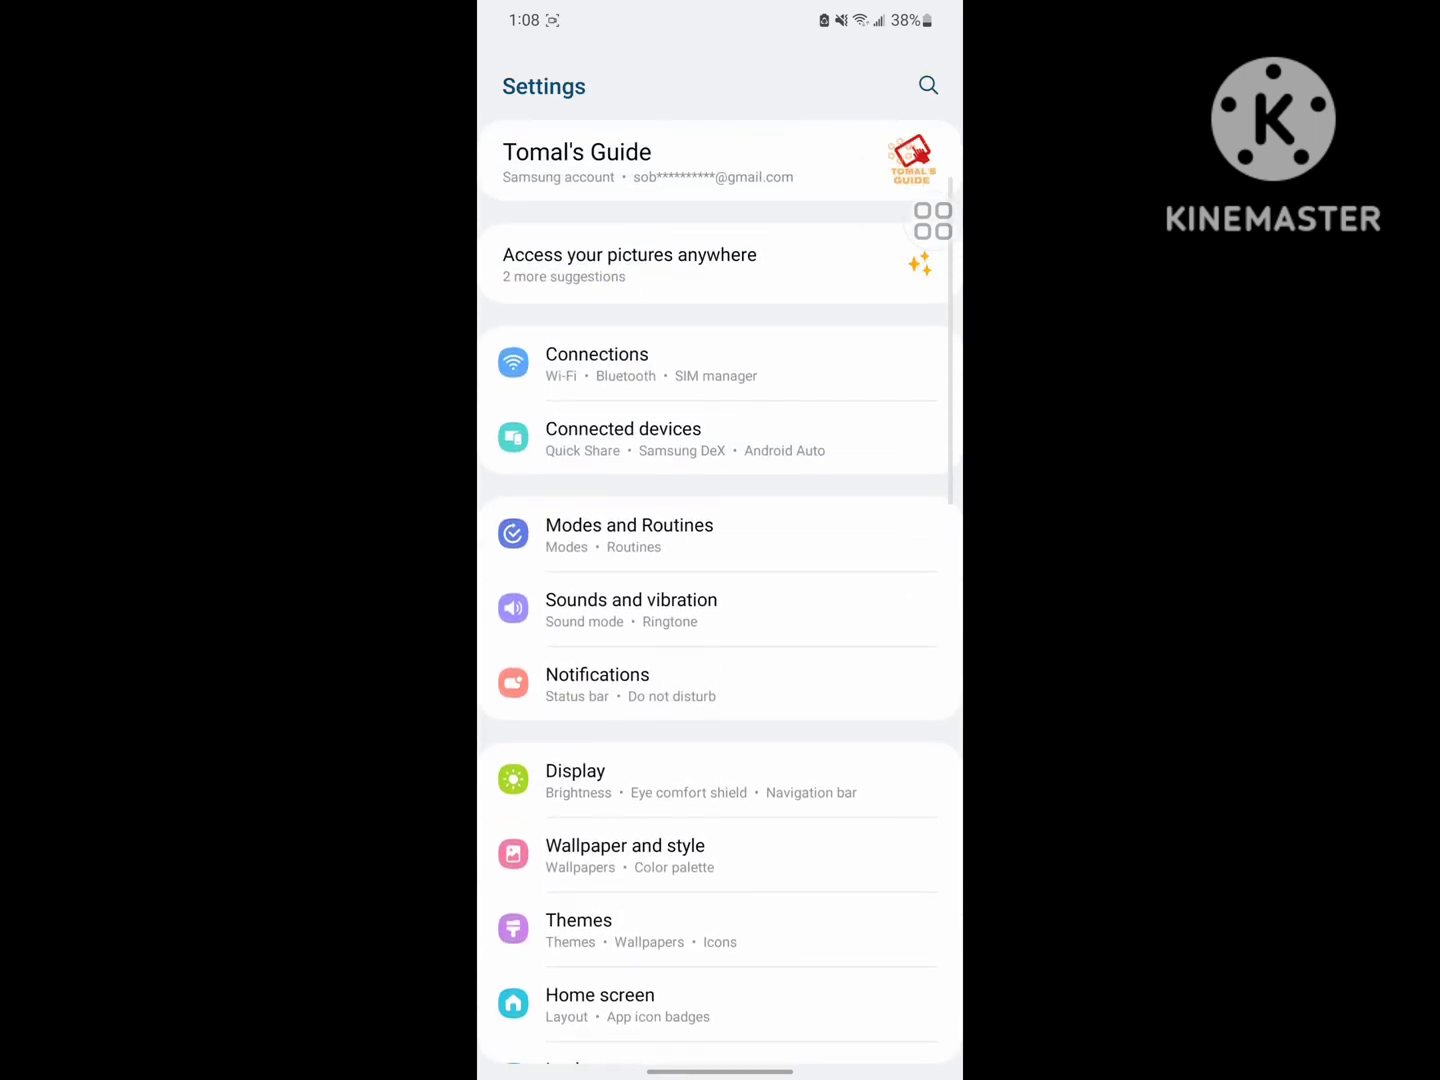
scroll(853, 440, up, 3)
Reach the VPN profile list through settings search and More connection settings
click(929, 396)
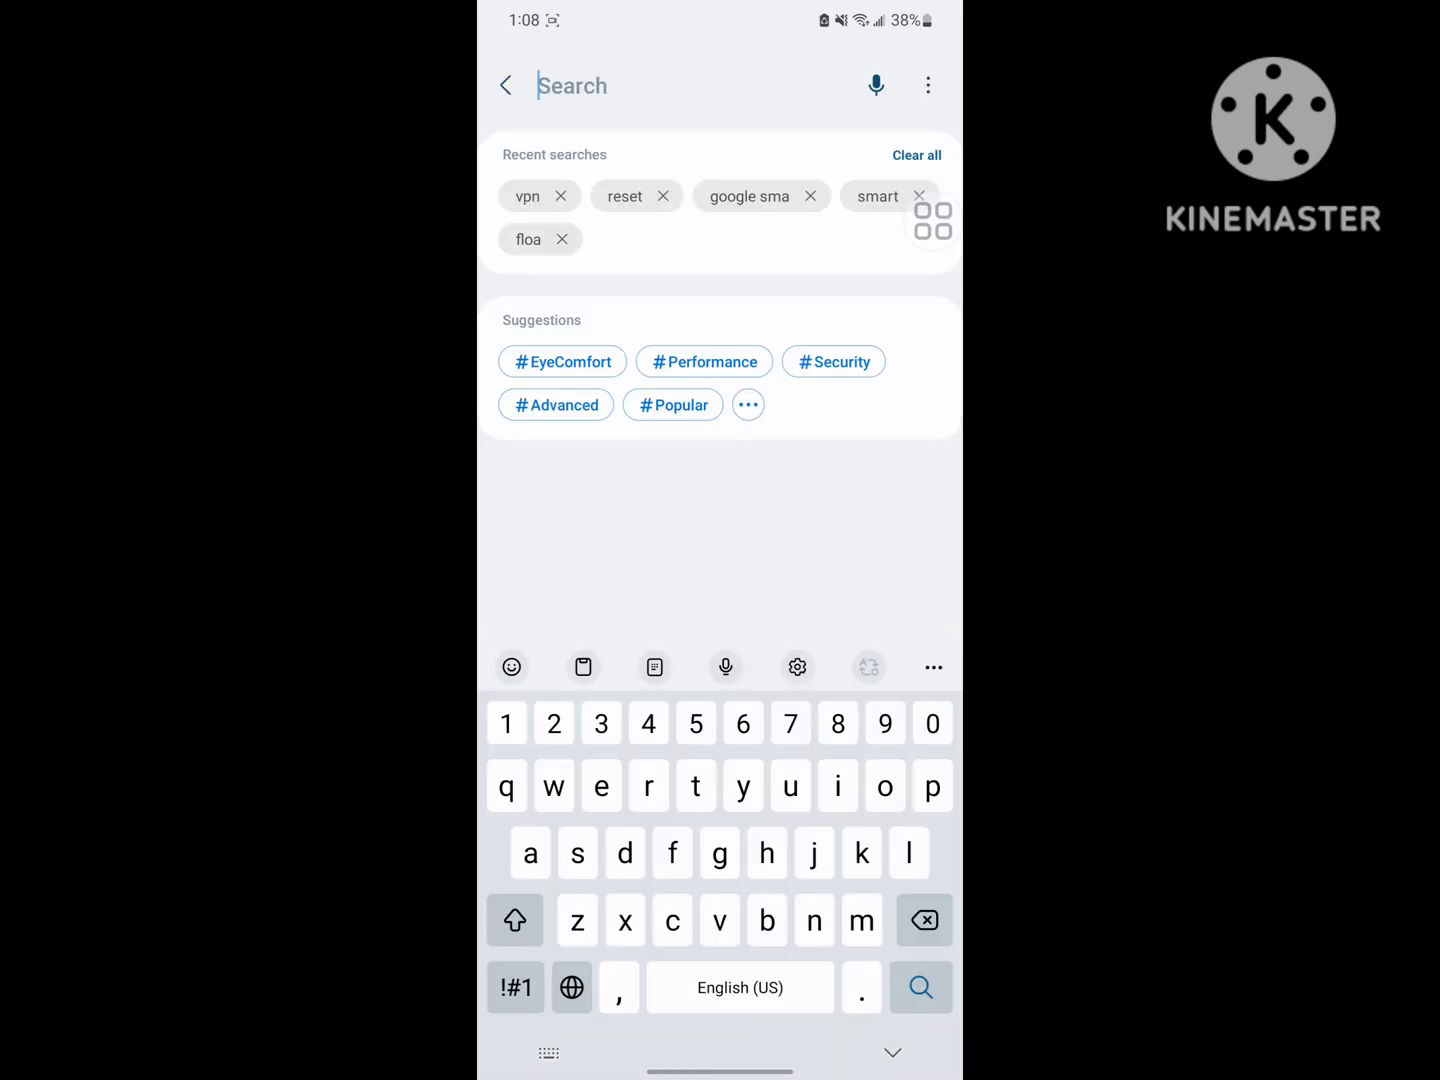
text(vpn)
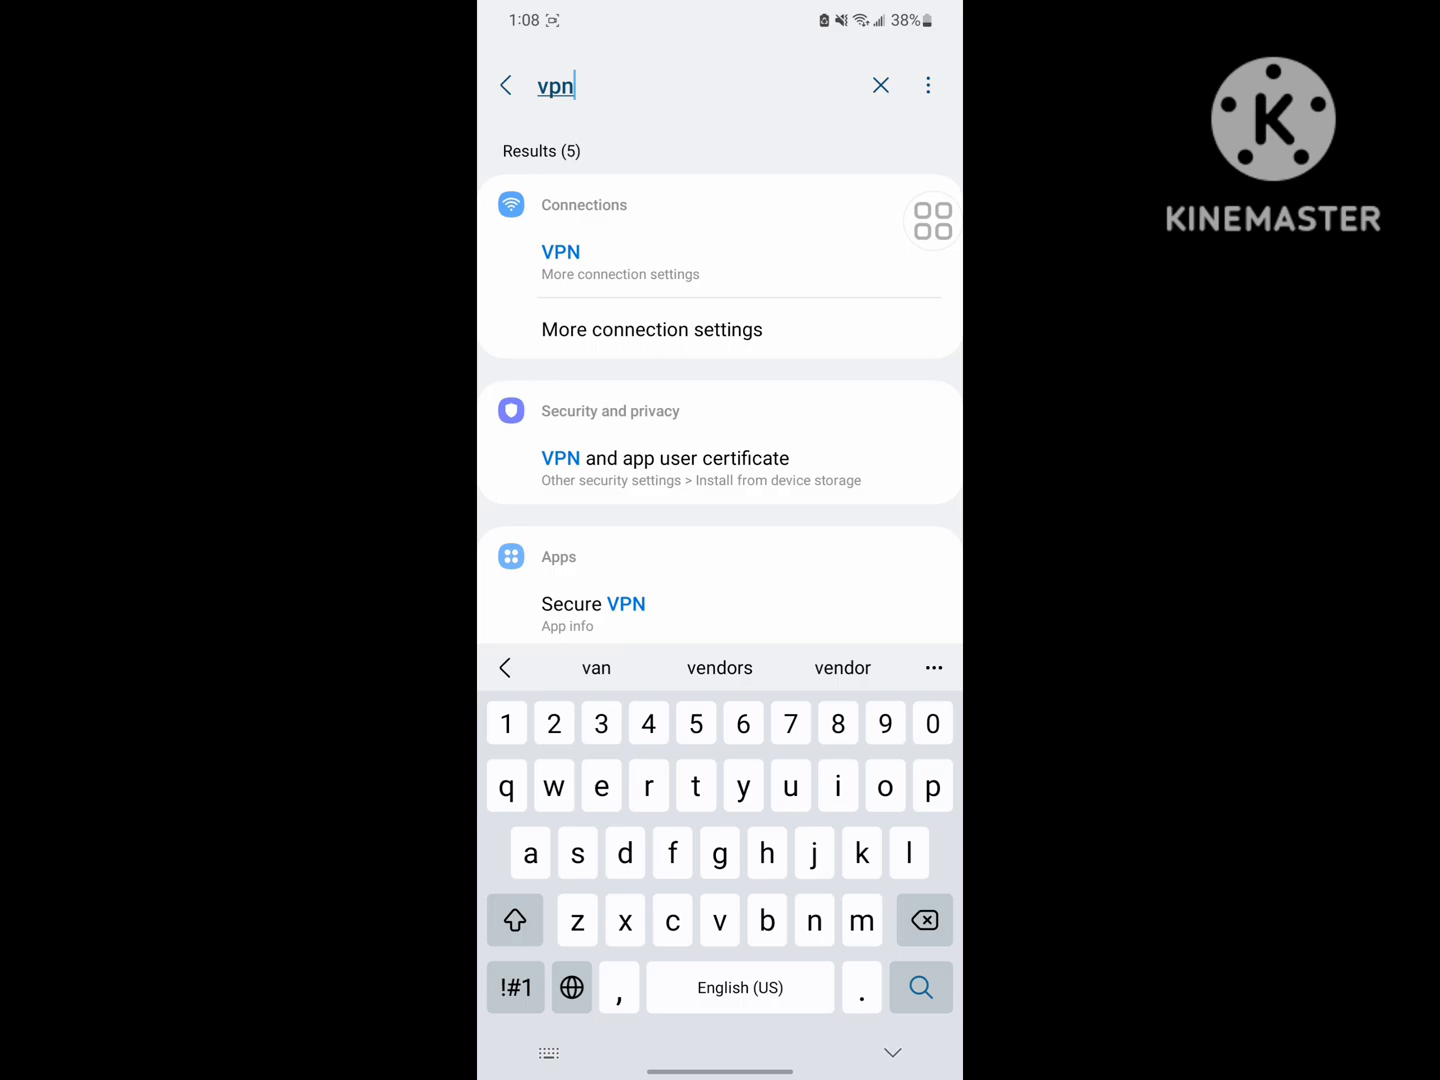
click(560, 258)
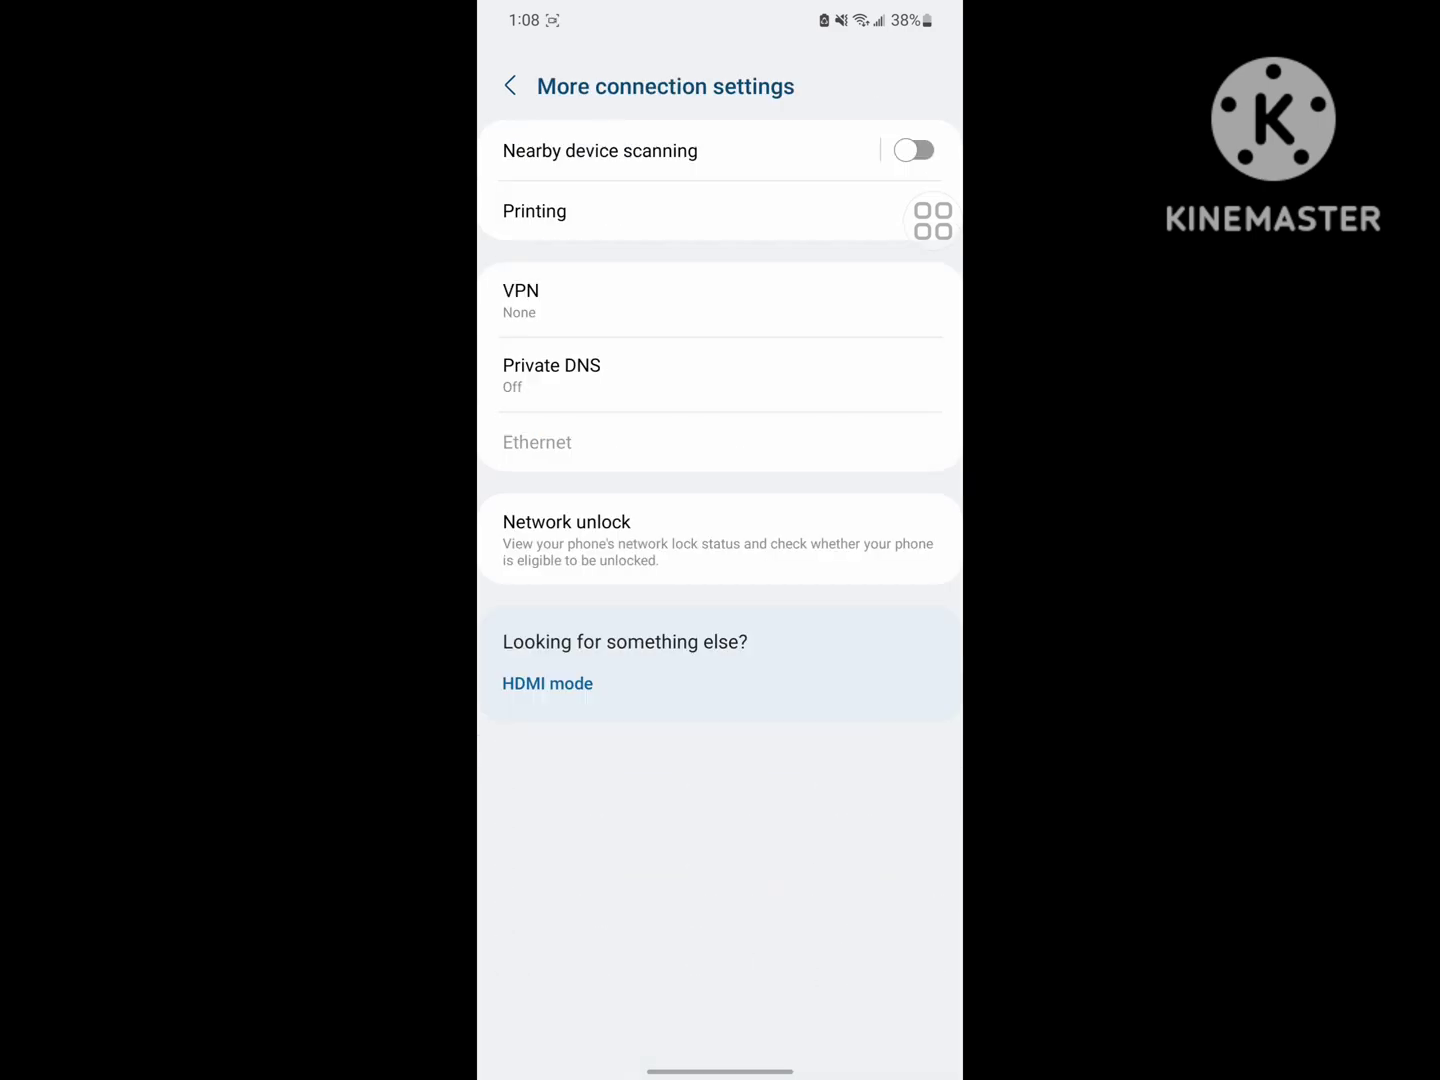
click(711, 301)
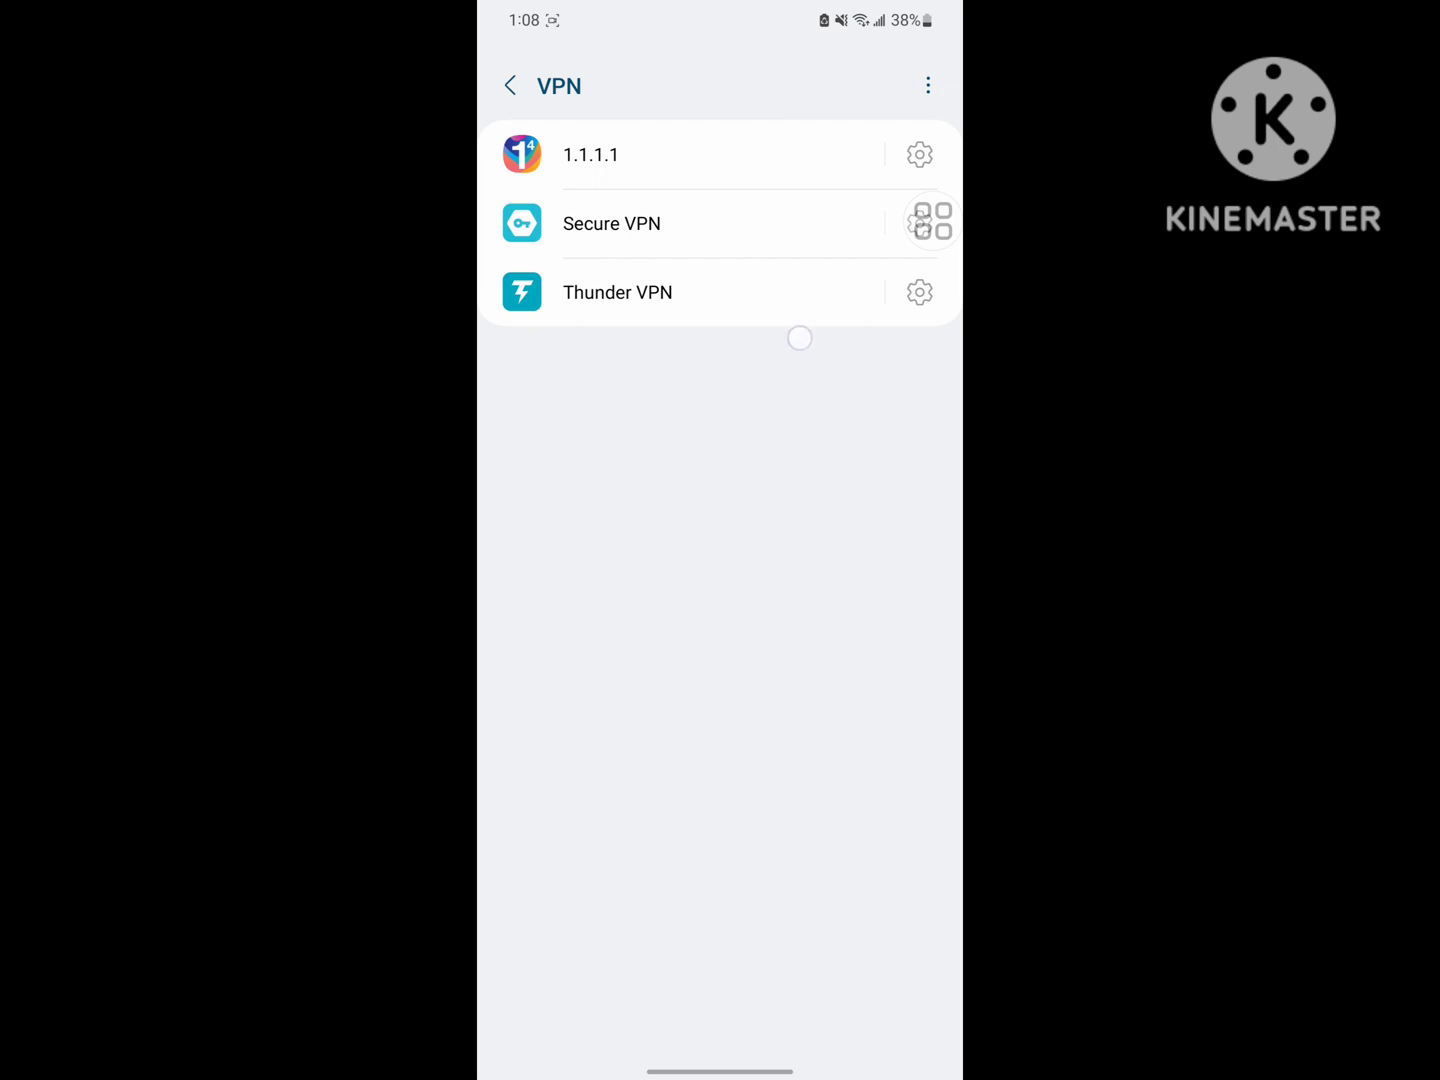
scroll(800, 337, up, 3)
drag(933, 221, 928, 359)
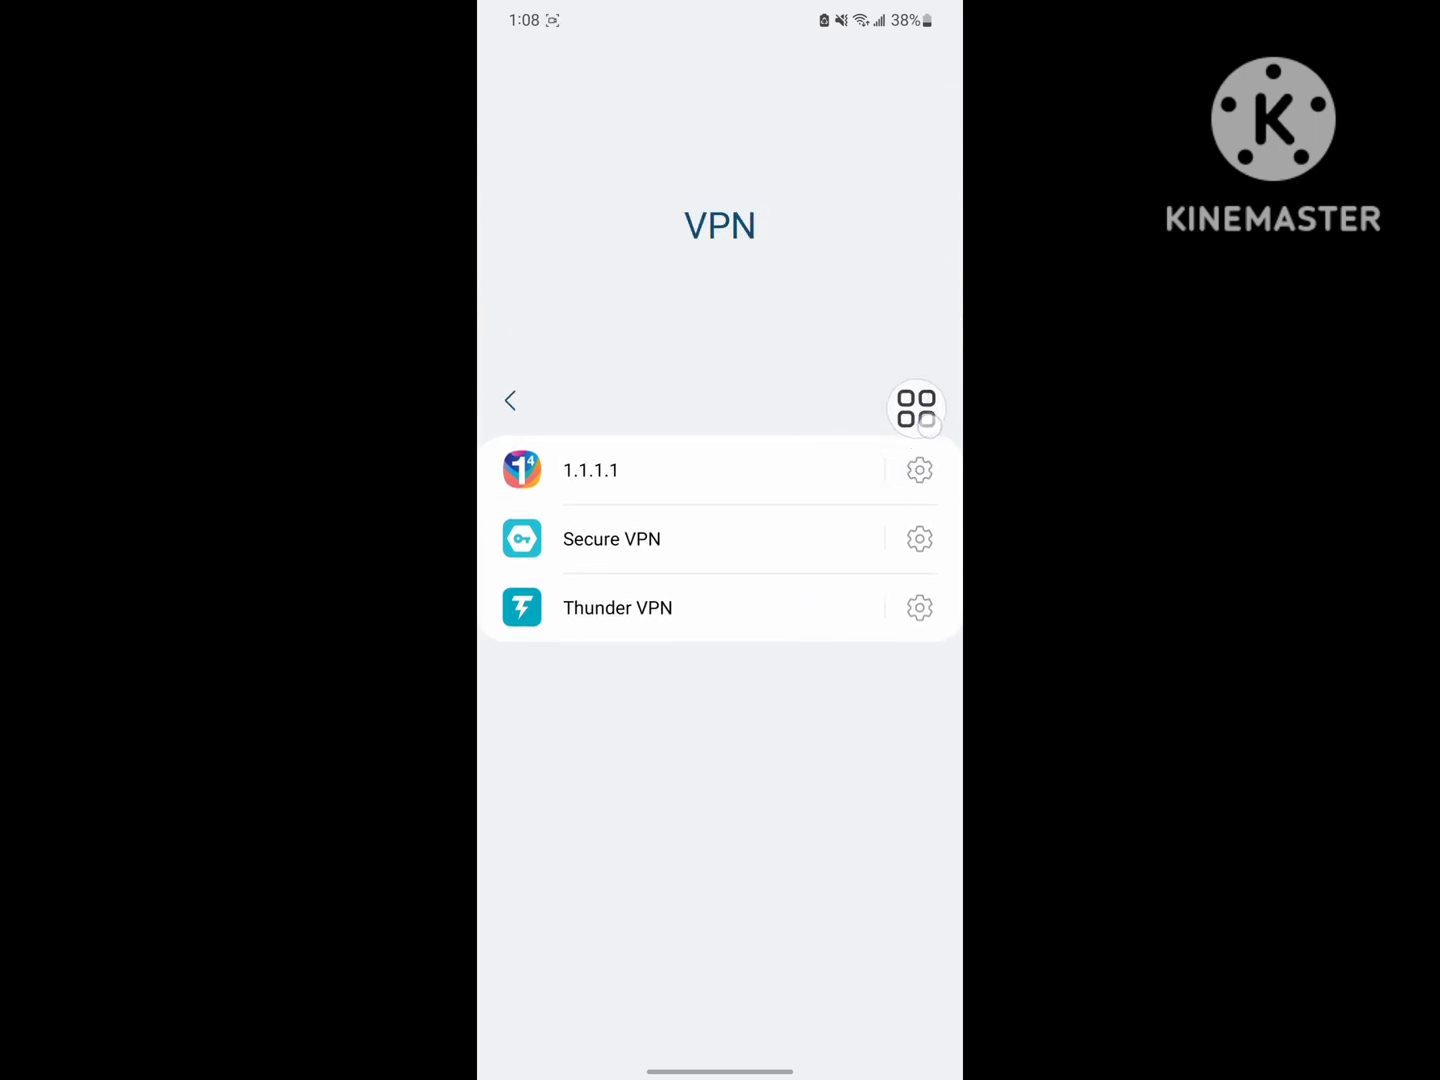
Delete the 1.1.1.1 and Secure VPN profiles
click(919, 469)
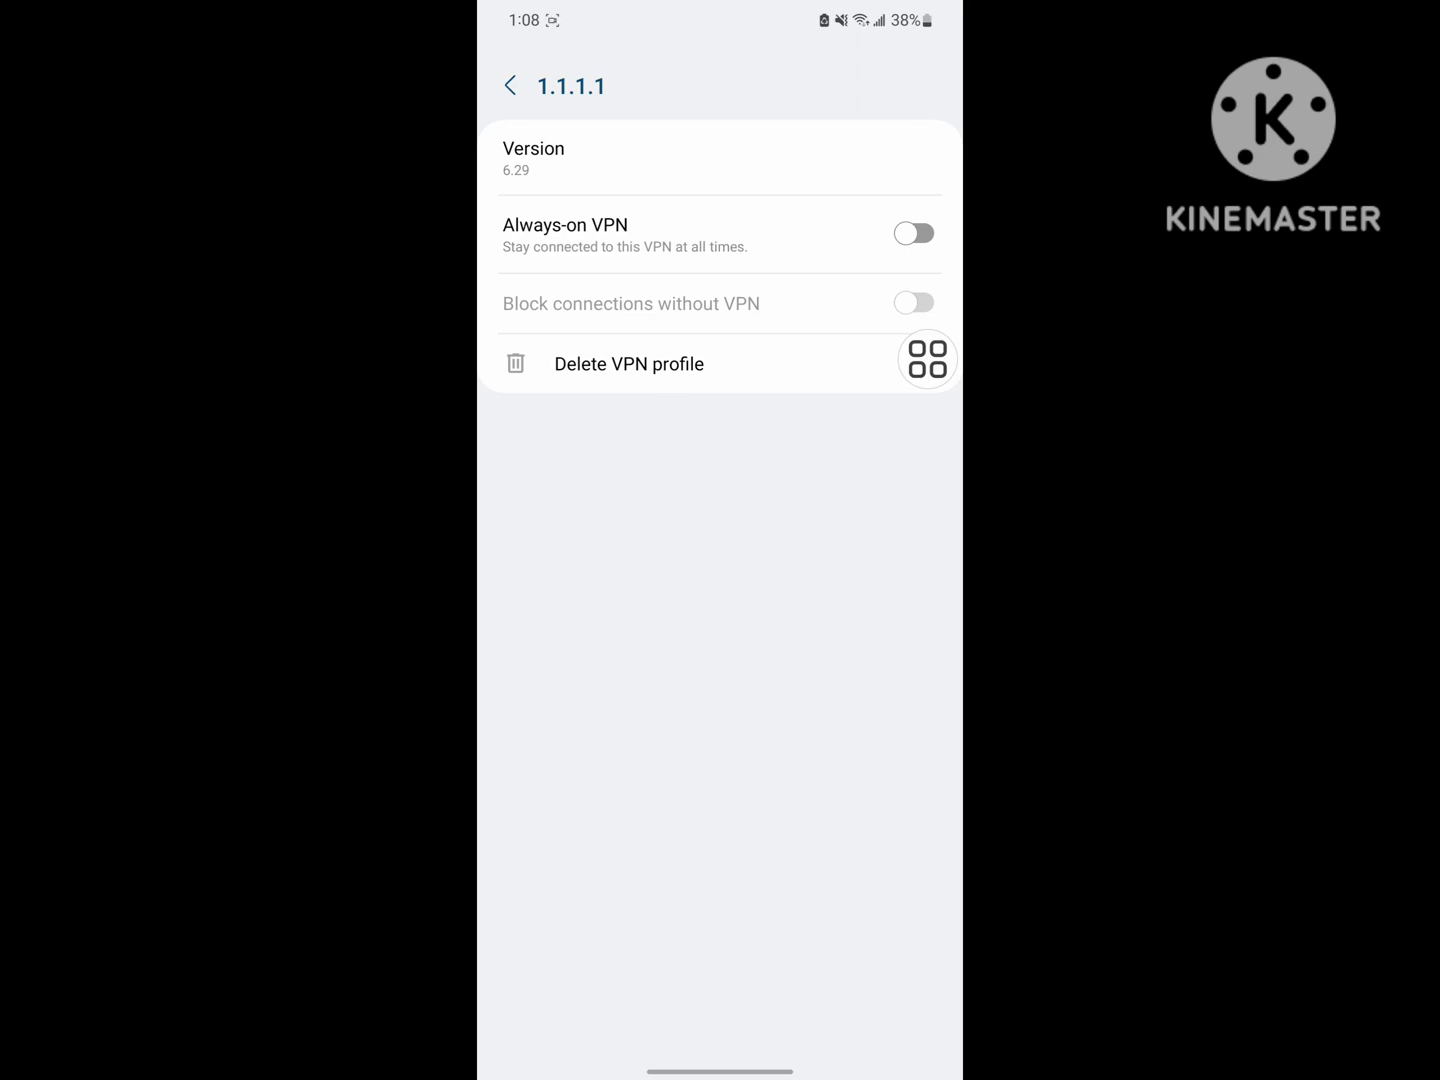
click(629, 364)
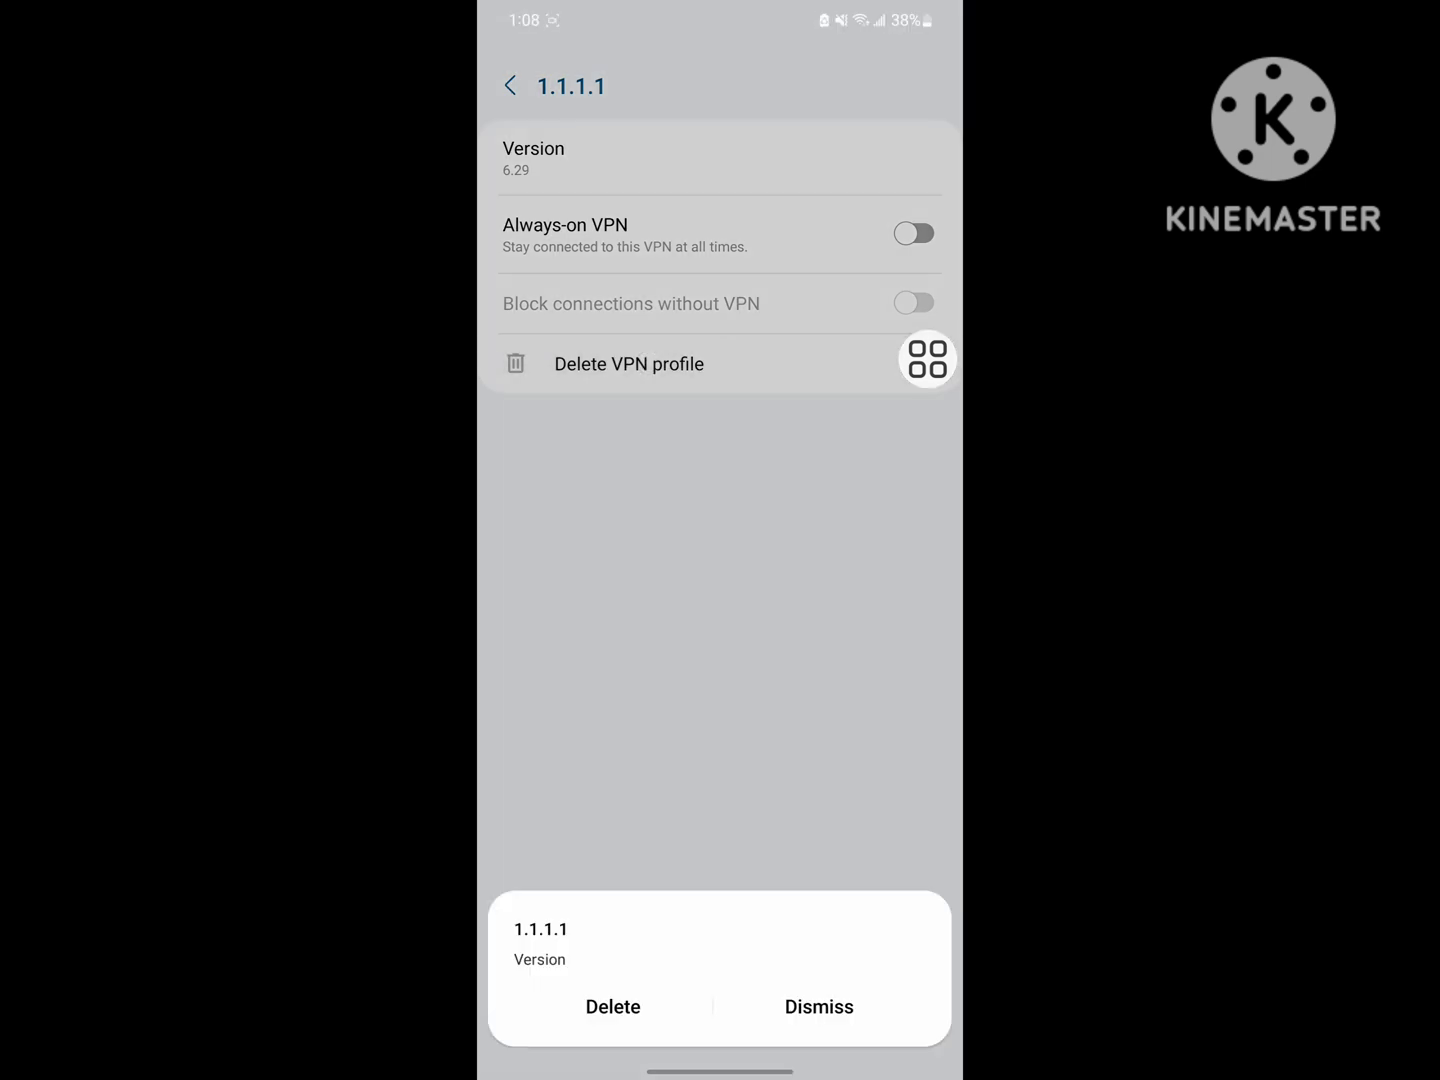
click(613, 1006)
click(919, 469)
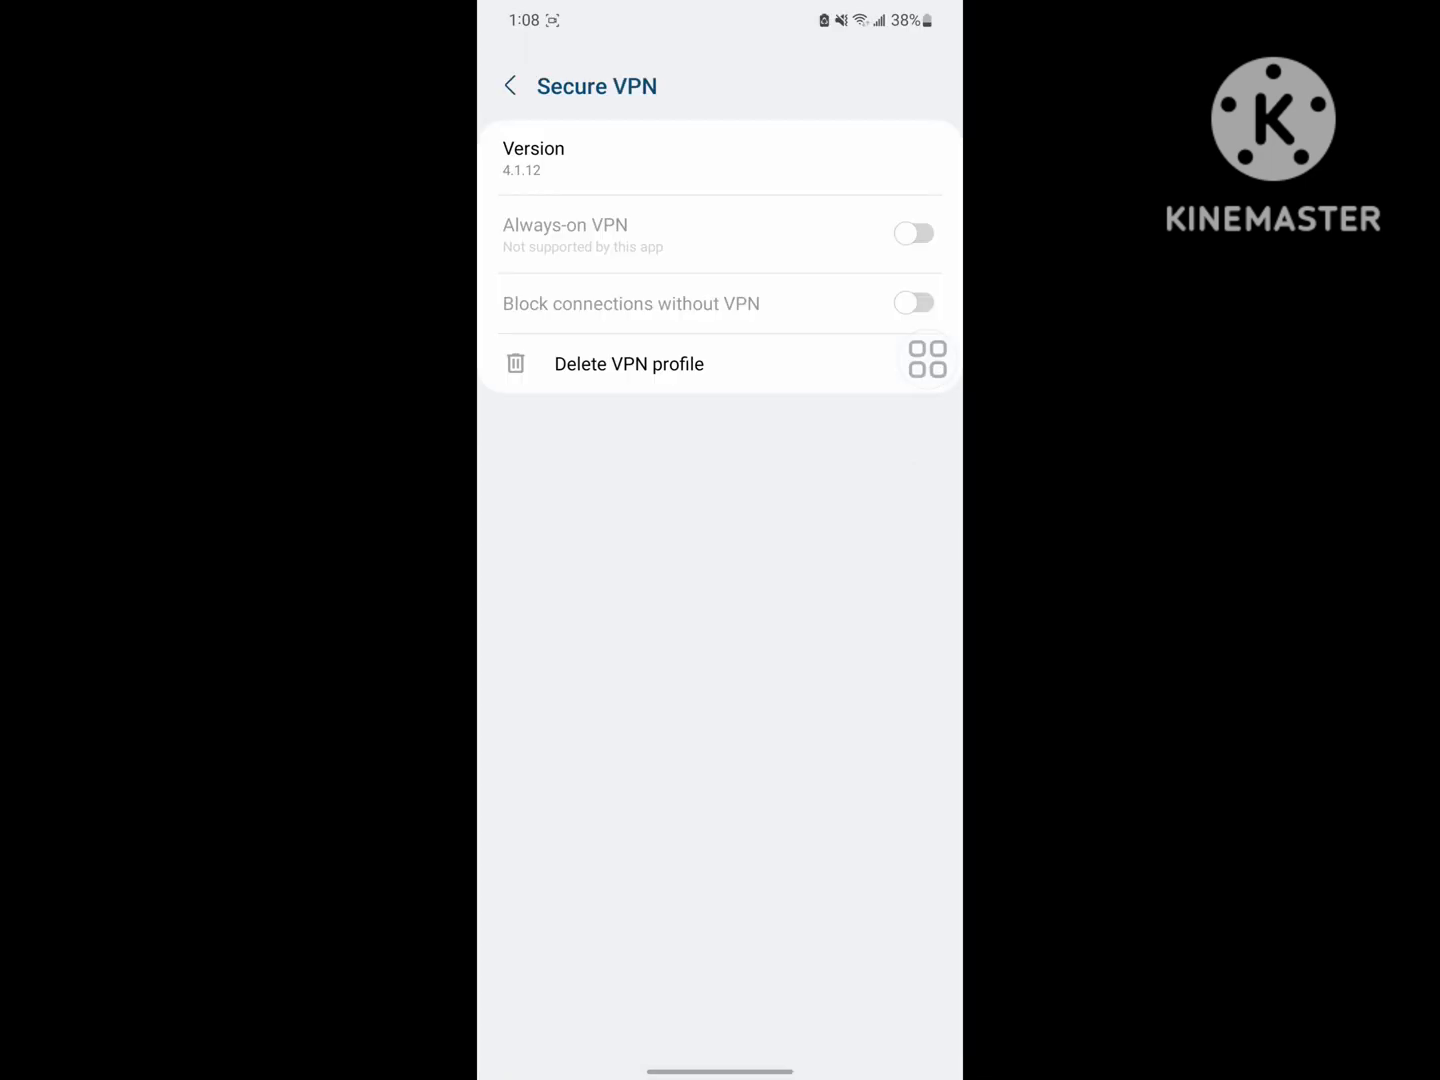
click(629, 364)
click(613, 1006)
Delete the Thunder VPN profile, leaving No VPNs, and return to the home screen
click(916, 469)
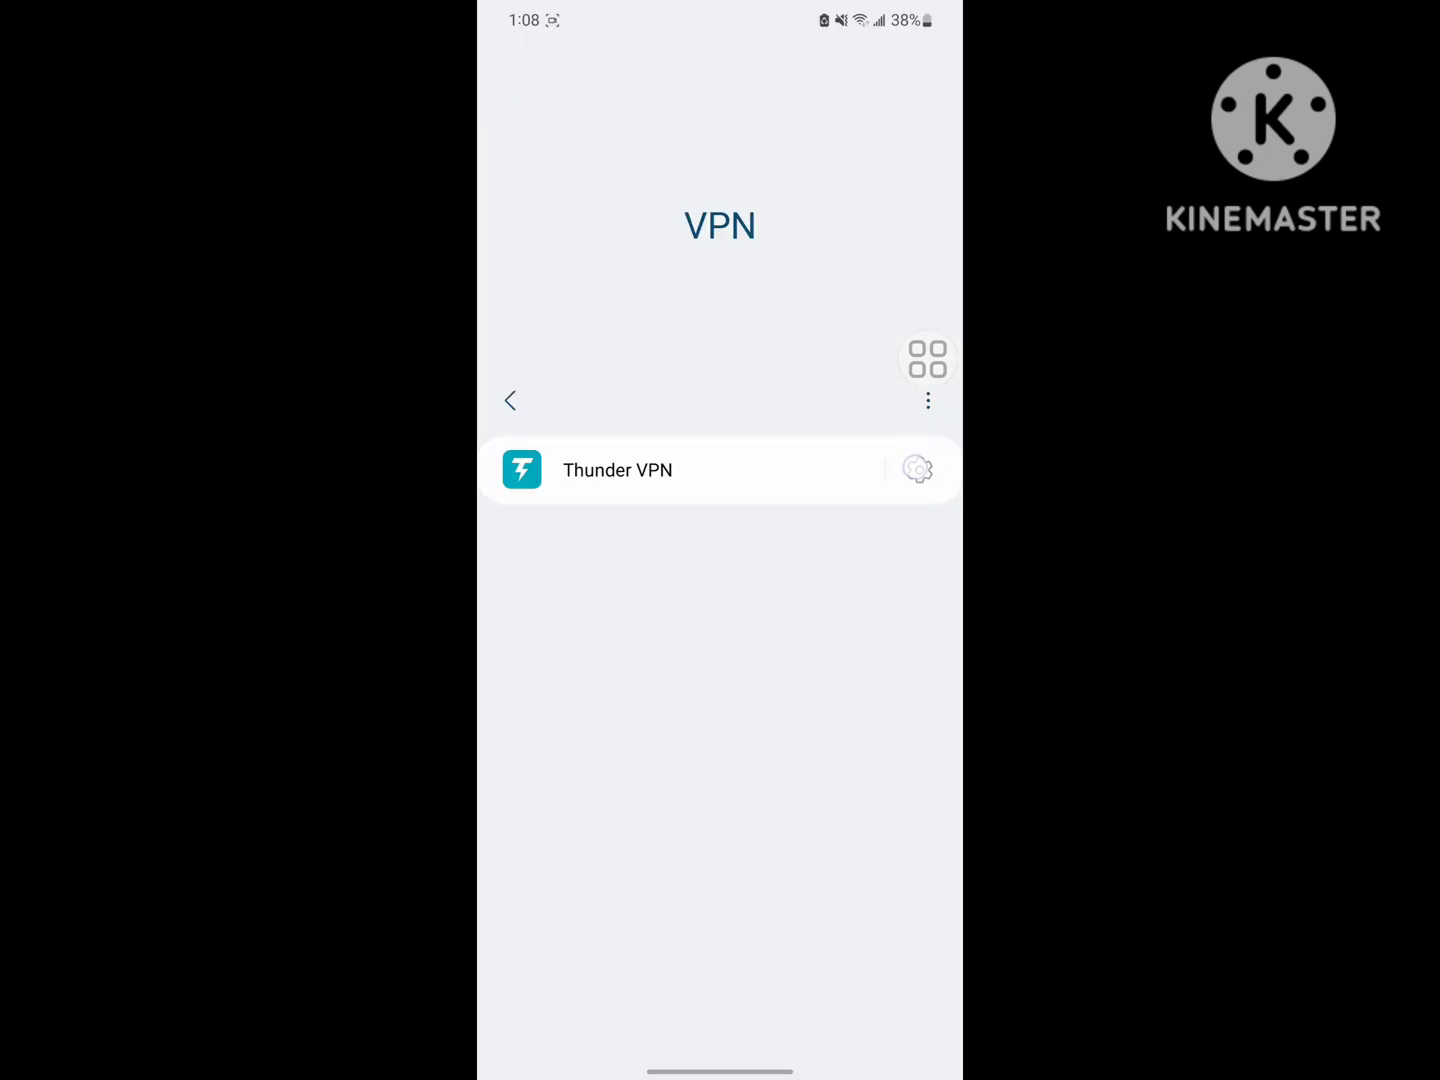
click(651, 353)
click(601, 997)
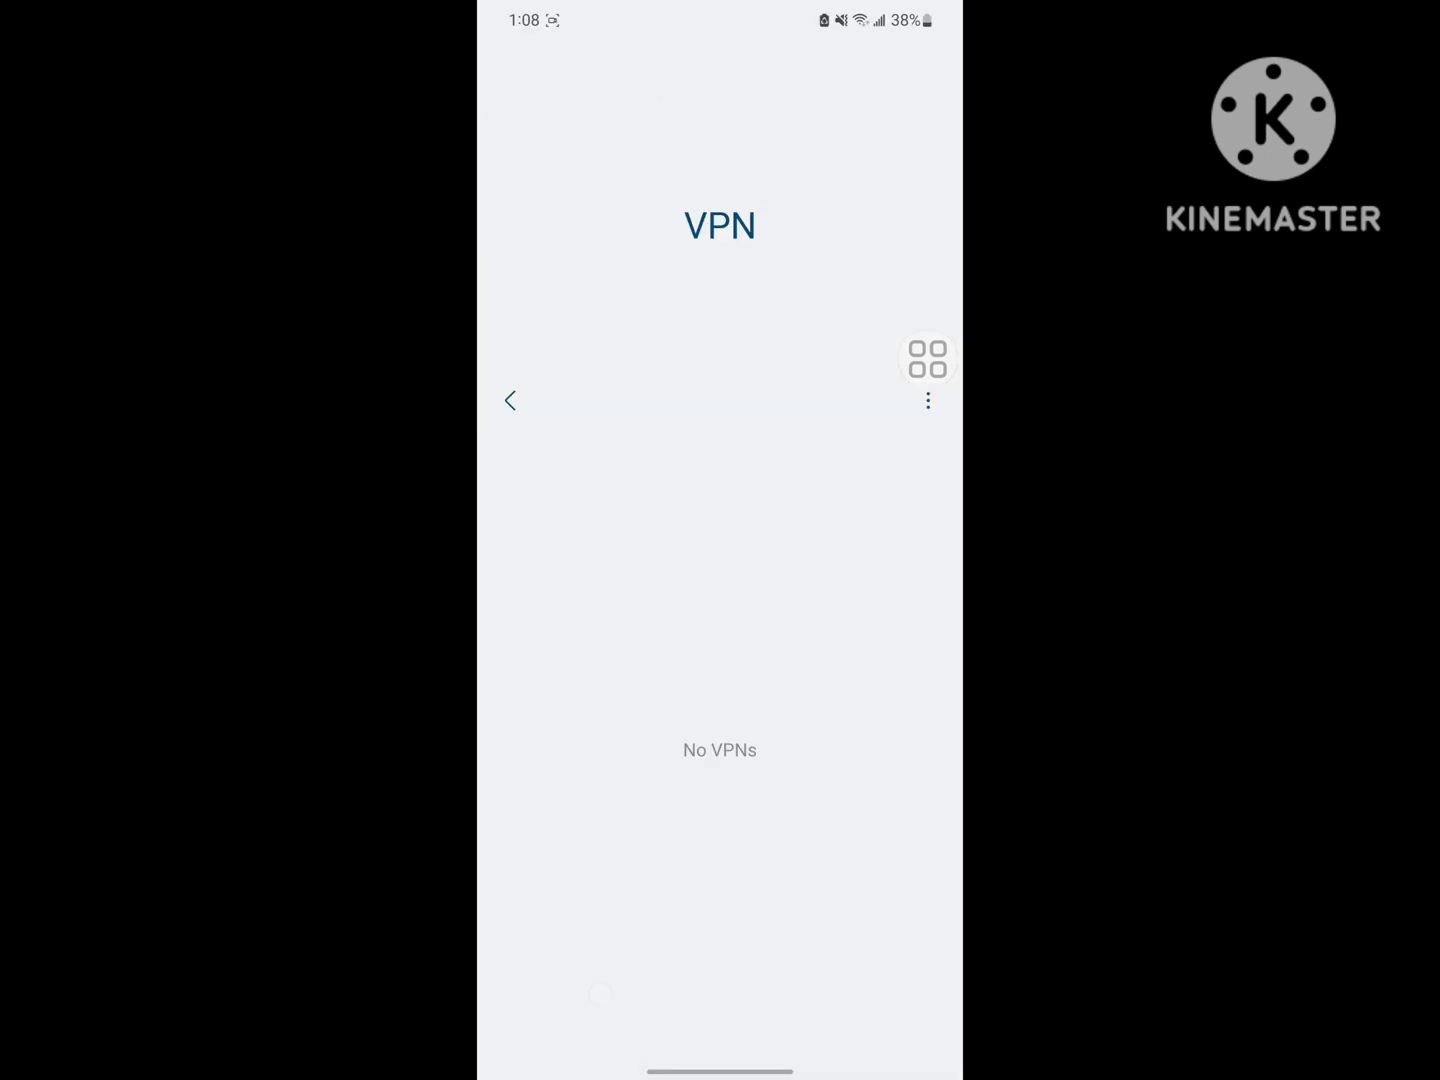
mouse_move(956, 556)
mouse_down()
mouse_move(878, 556)
mouse_move(862, 540)
mouse_up()
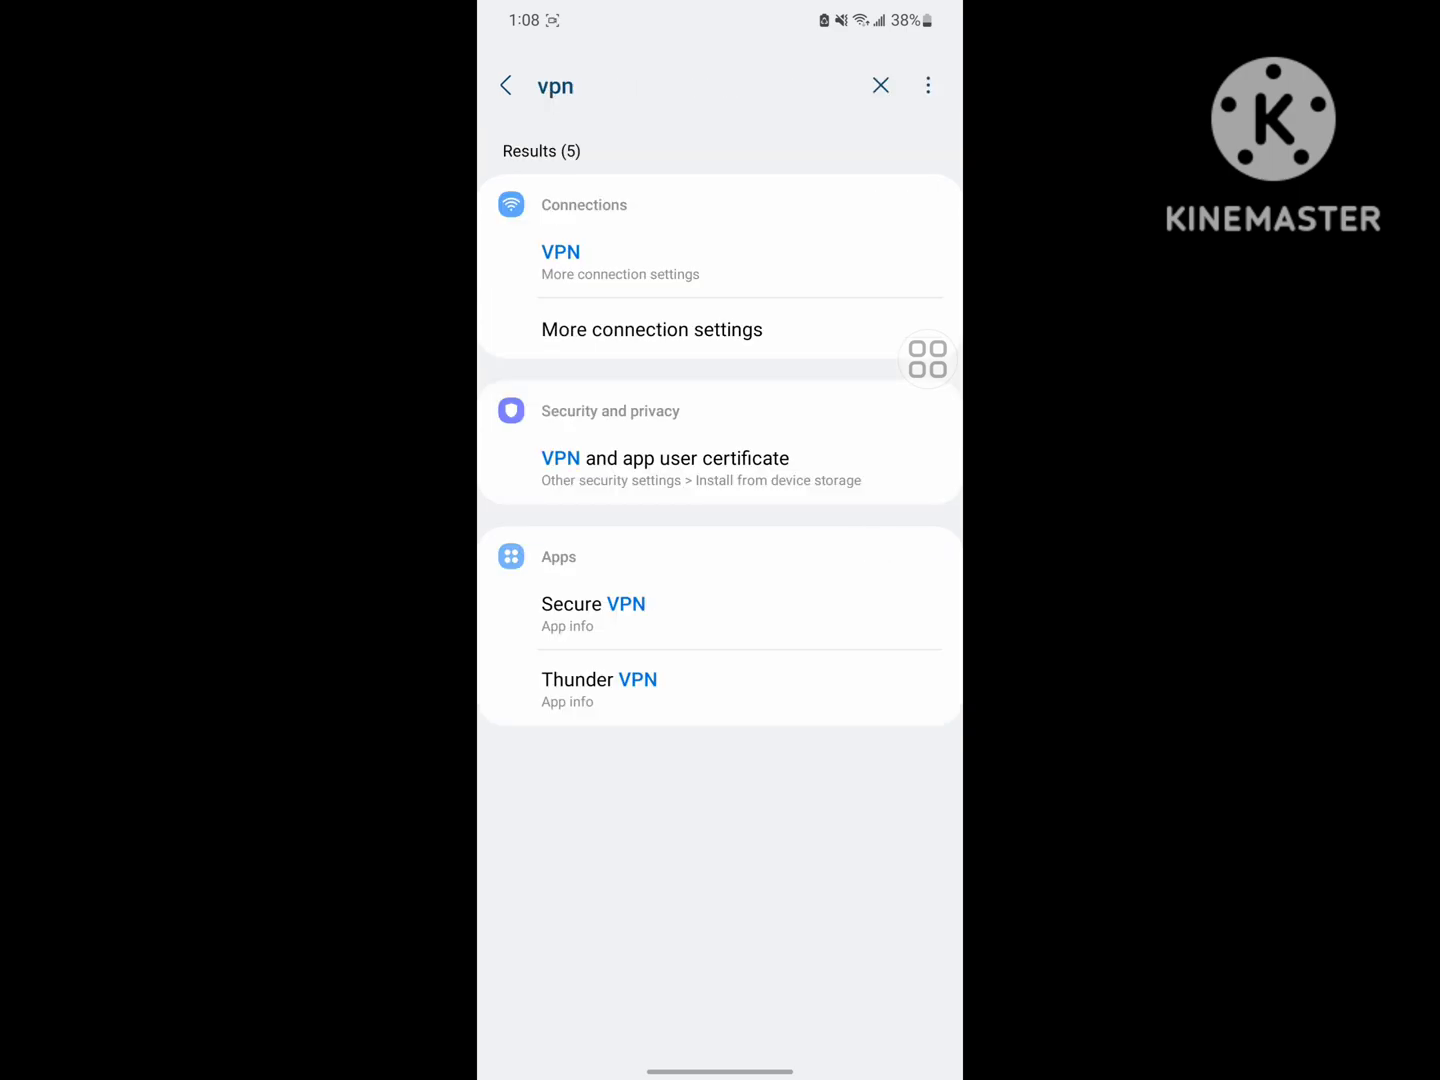
mouse_move(959, 518)
mouse_down()
mouse_move(846, 549)
mouse_move(855, 536)
mouse_up()
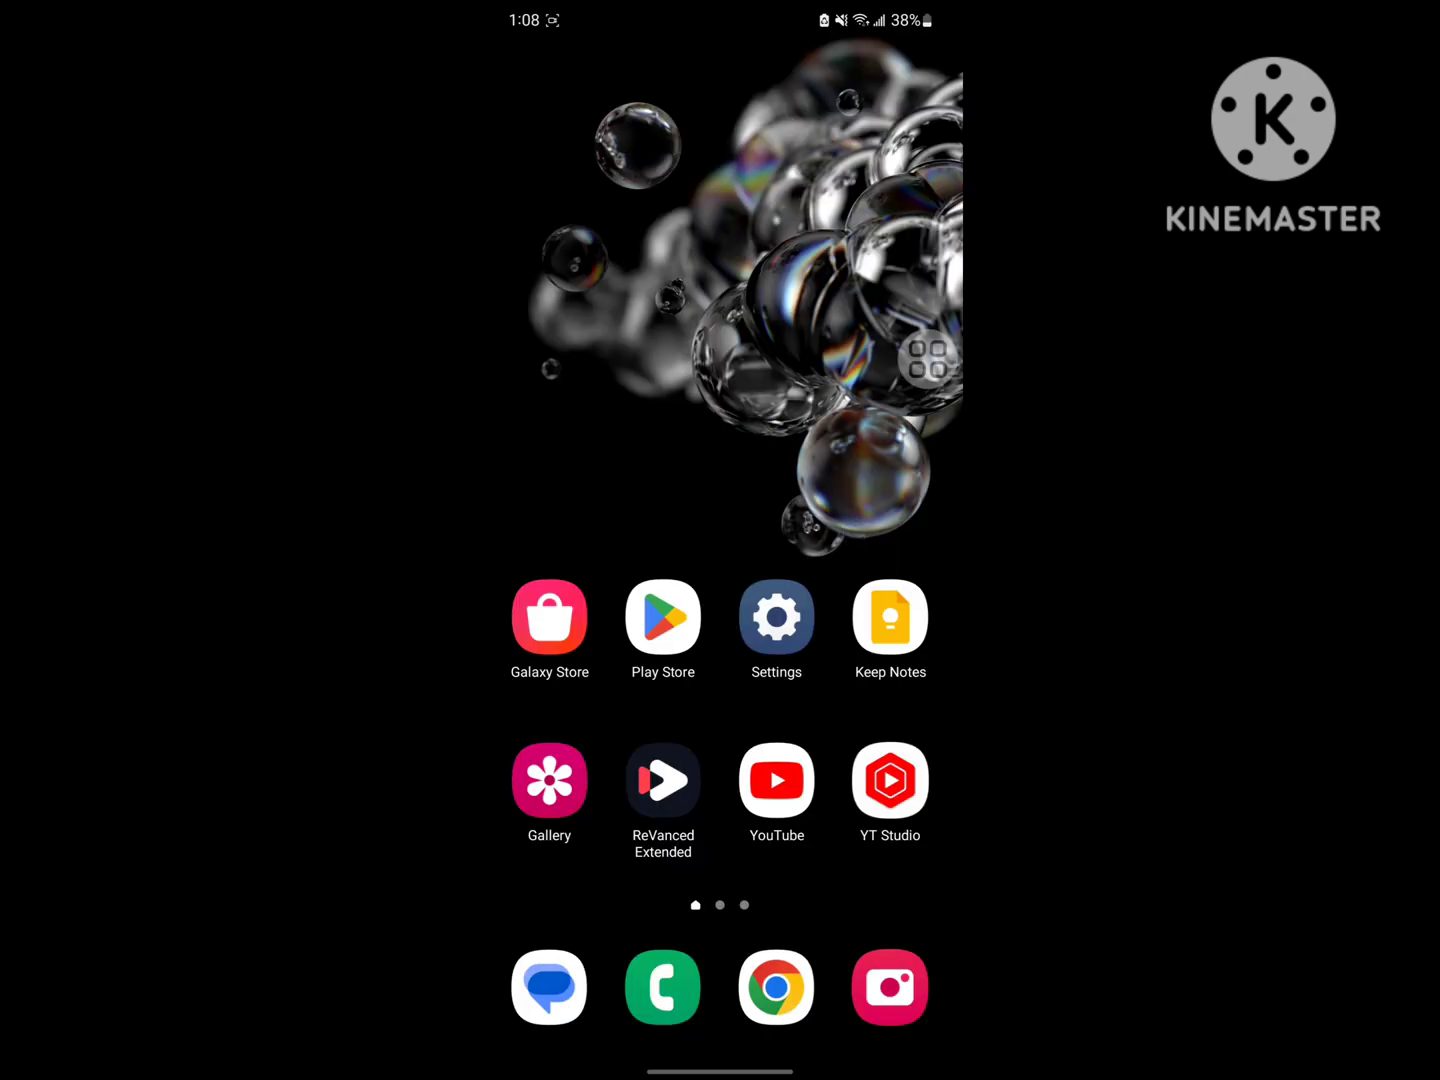
Restart the phone from the side-key power menu
key(XF86PowerOff)
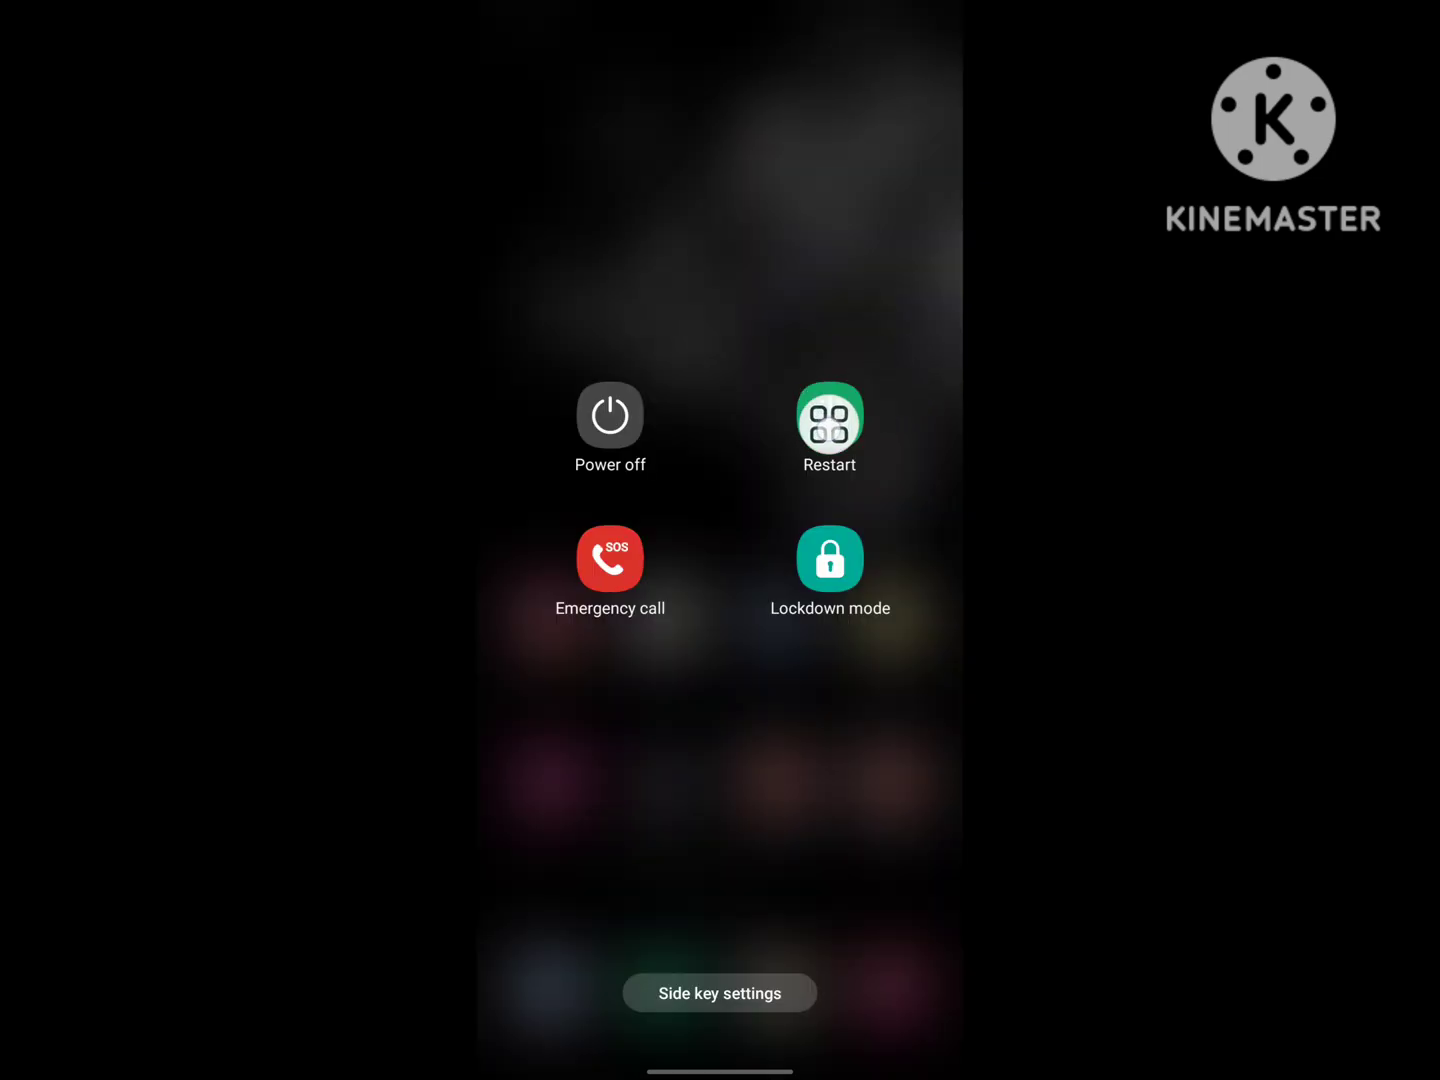
click(829, 415)
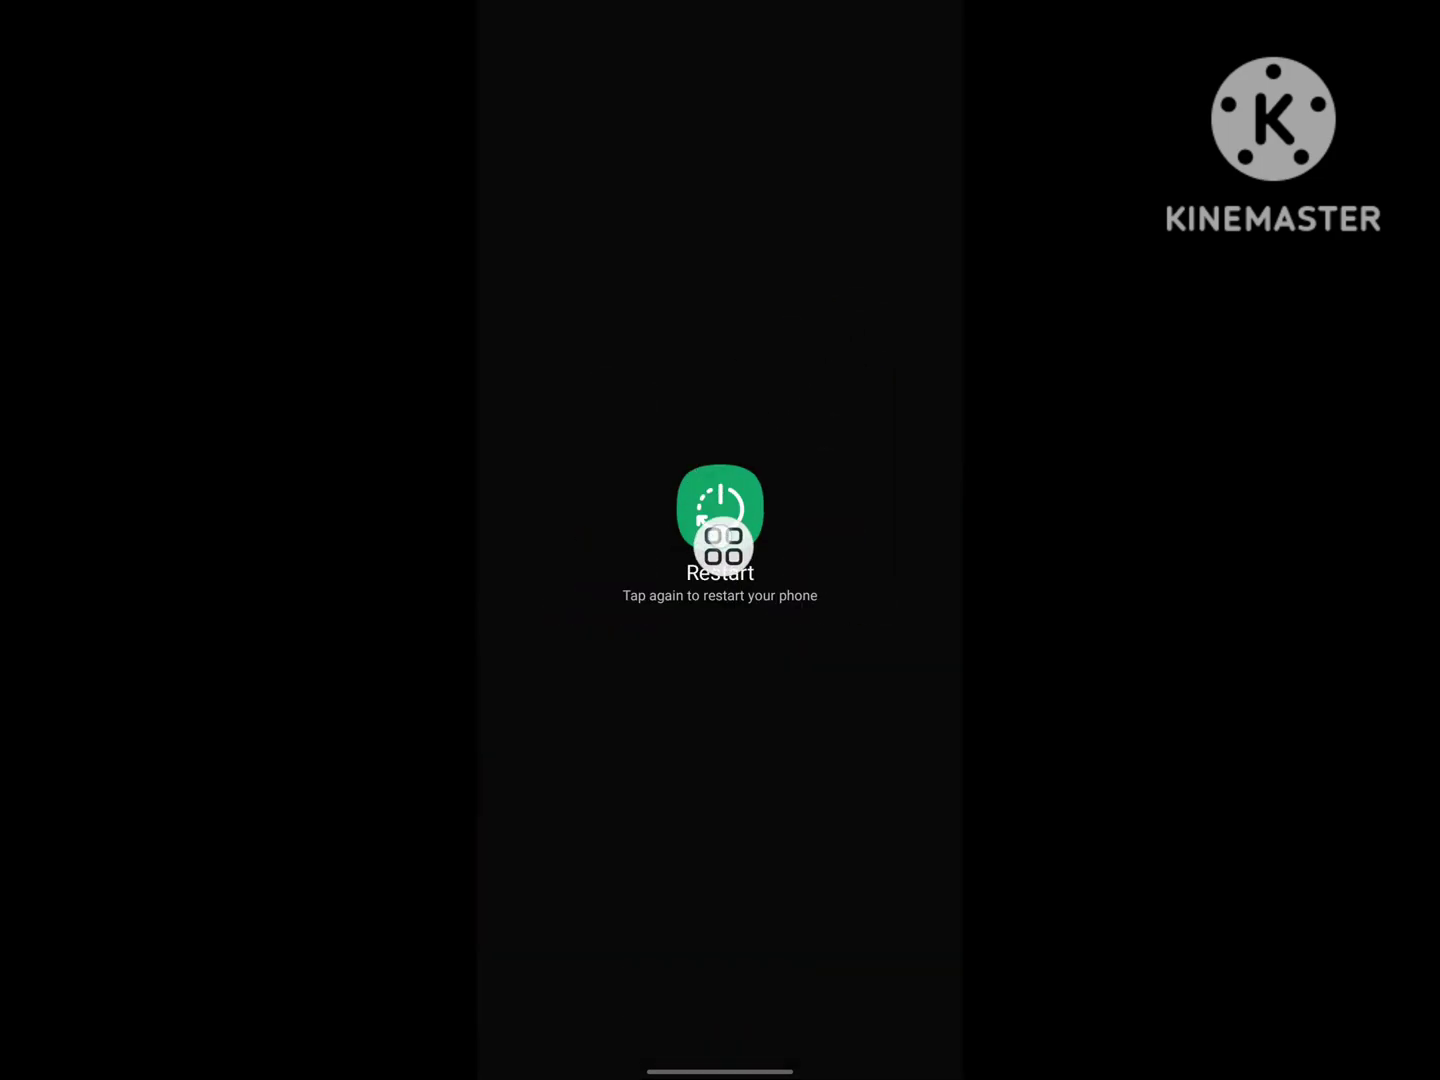
drag(856, 331, 730, 566)
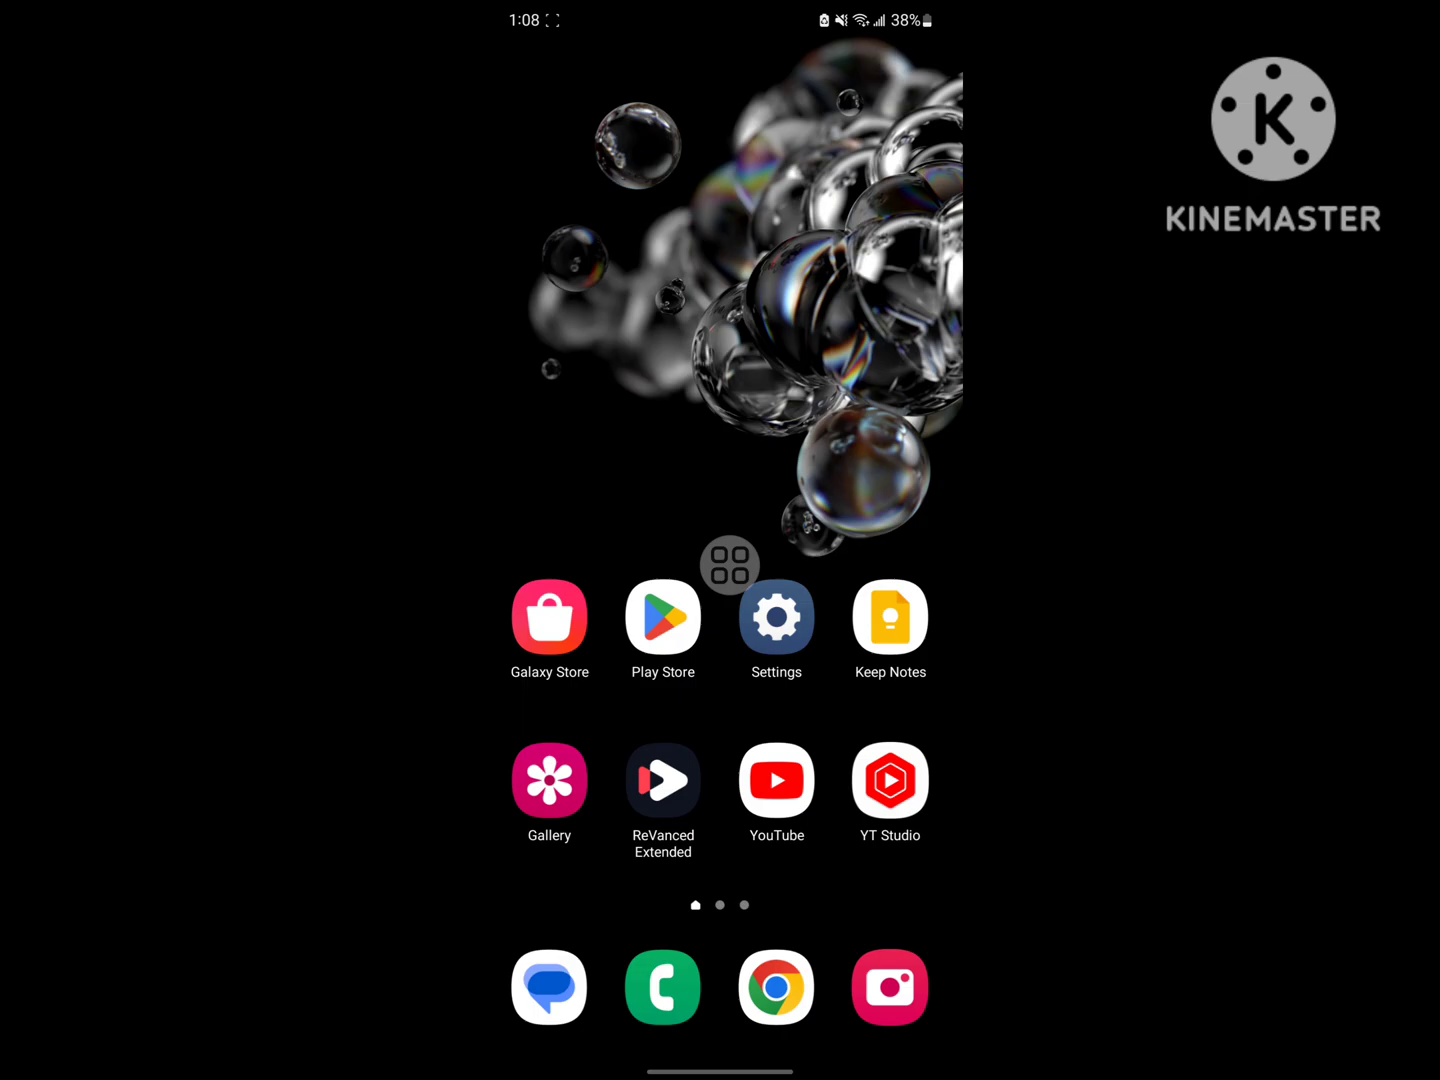
Open the app drawer on its last page, showing Thunder VPN
drag(729, 564, 857, 419)
drag(720, 788, 721, 337)
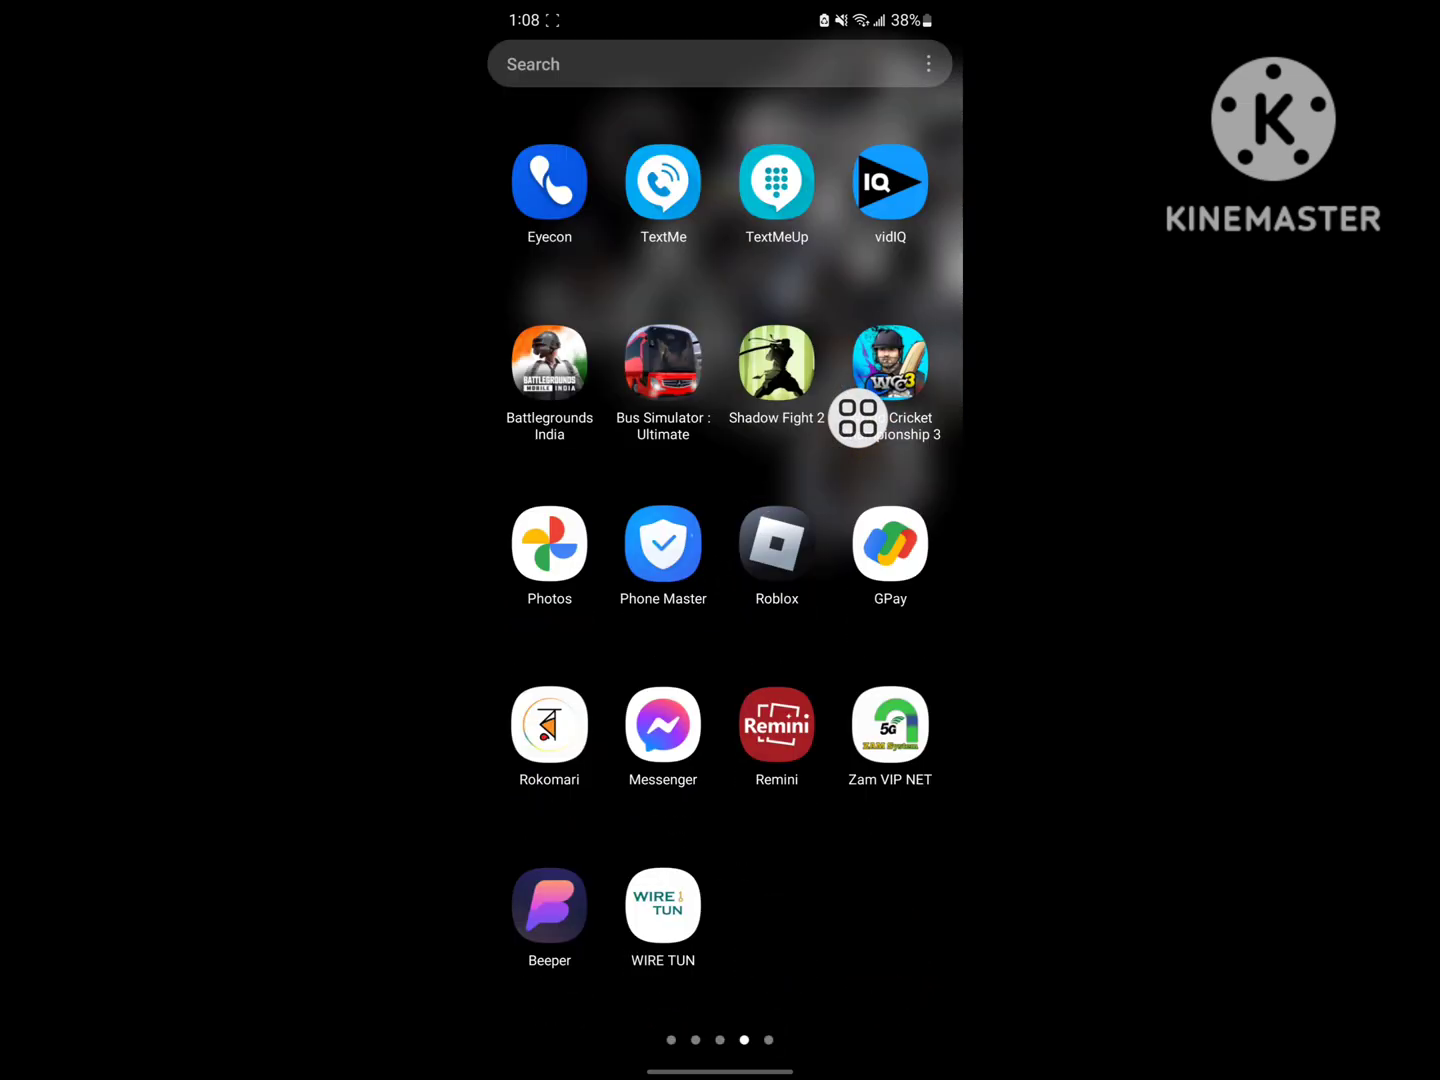
drag(878, 563, 540, 563)
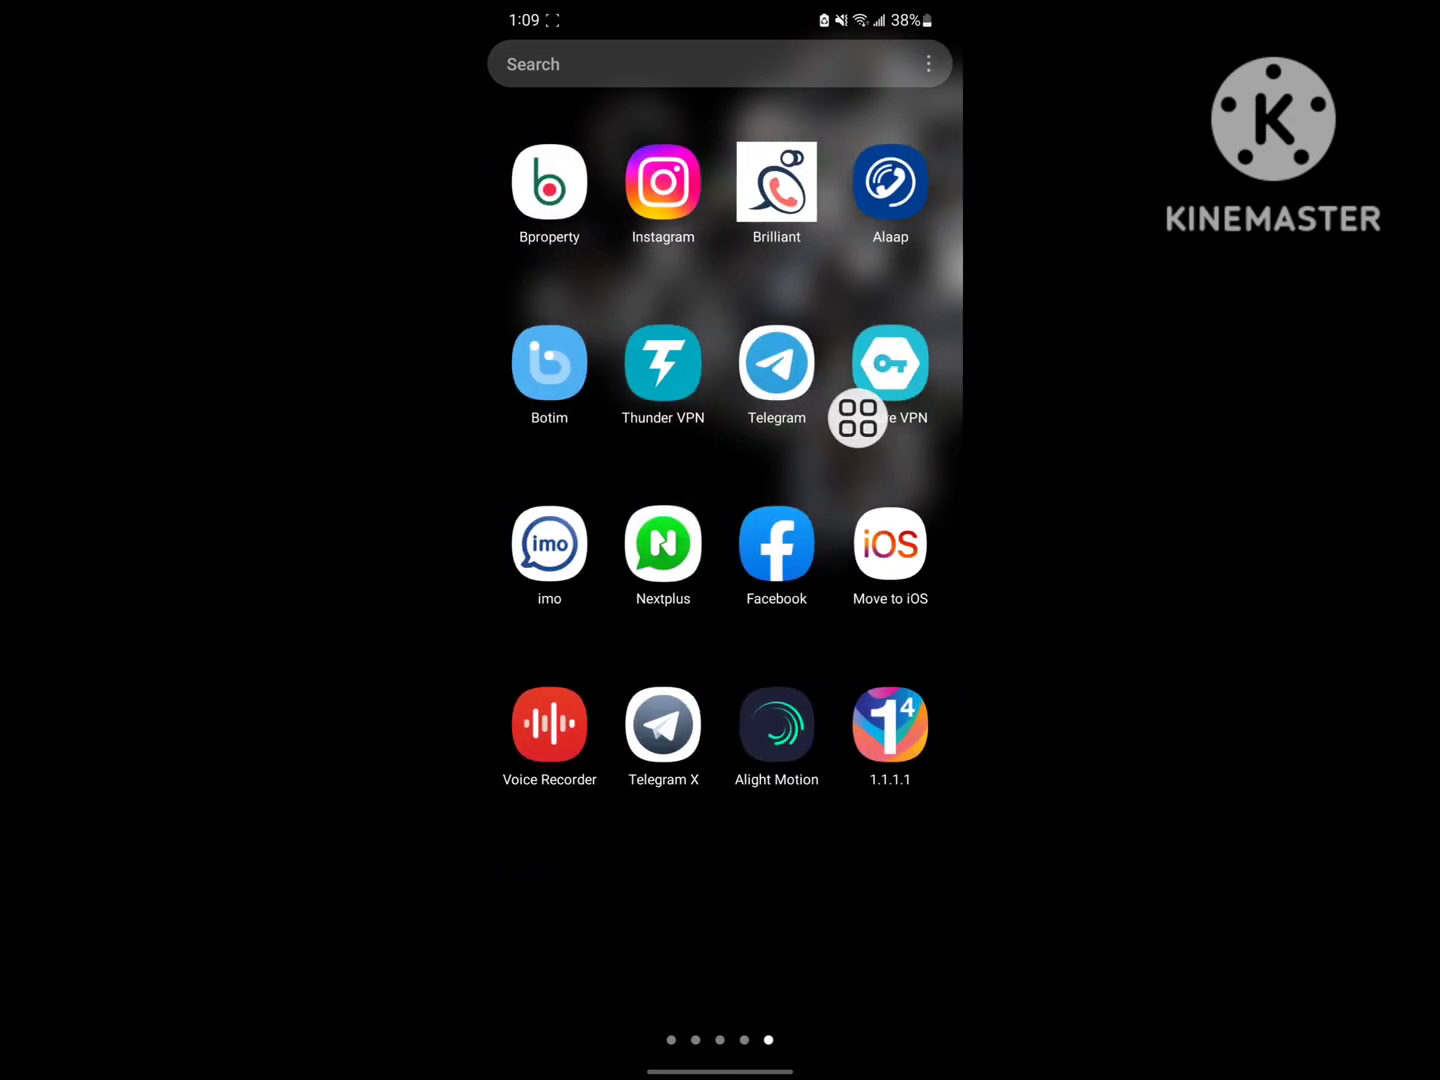
Launch Thunder VPN, accept its terms and close the Limited Offer page
click(663, 363)
click(742, 950)
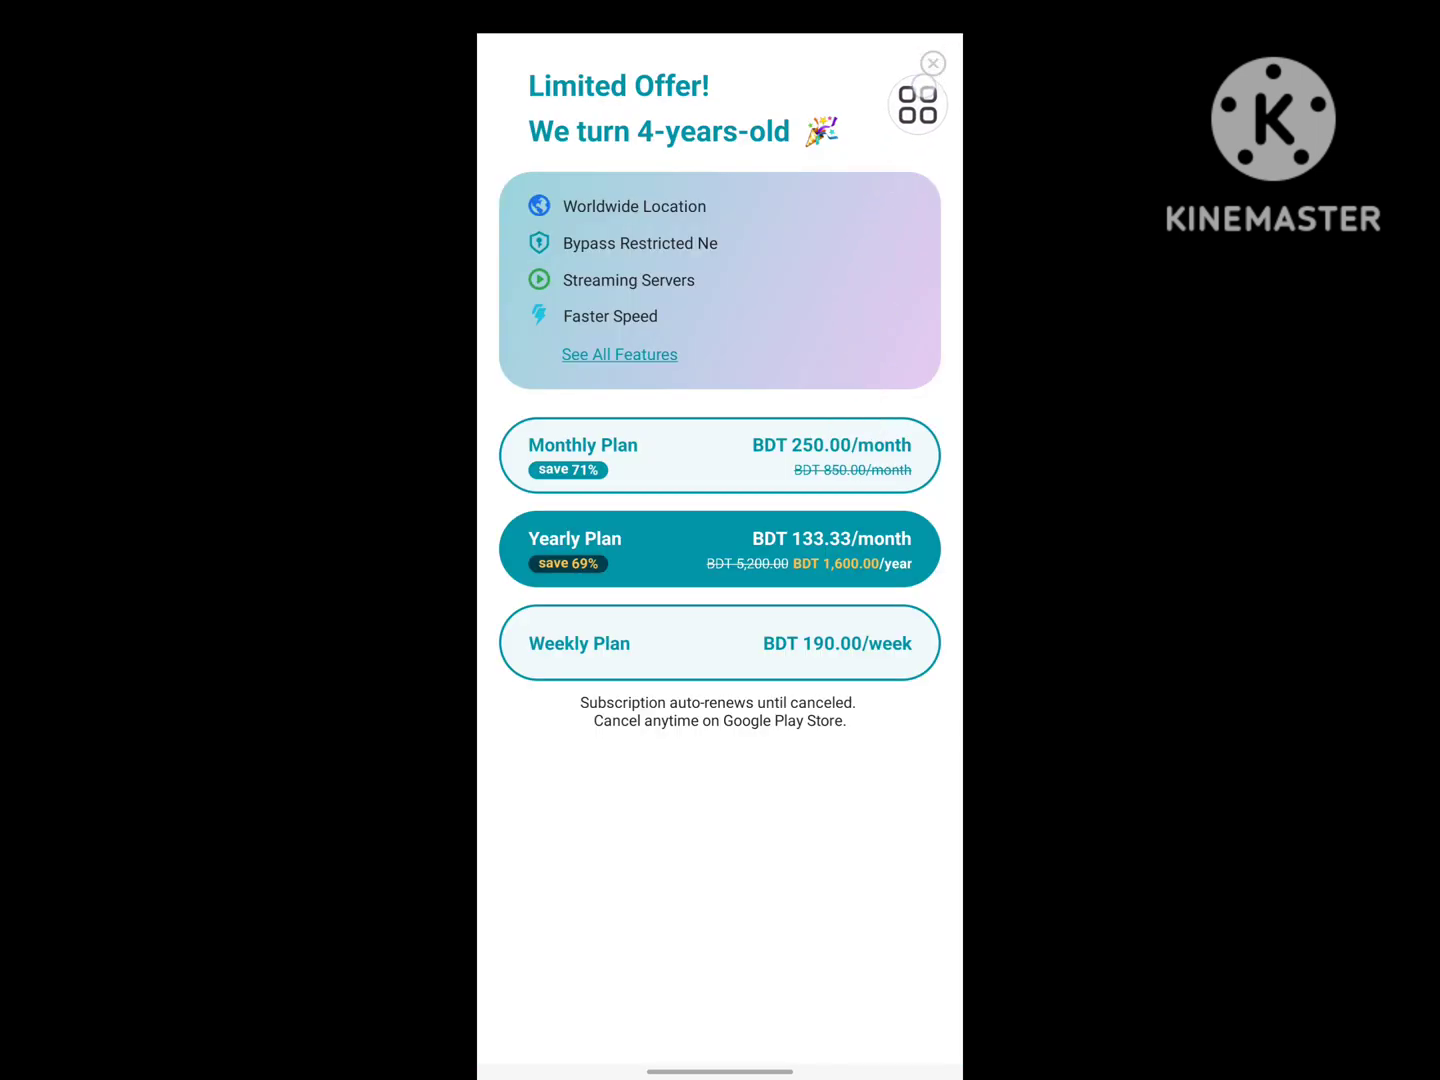
click(932, 63)
drag(933, 150, 692, 951)
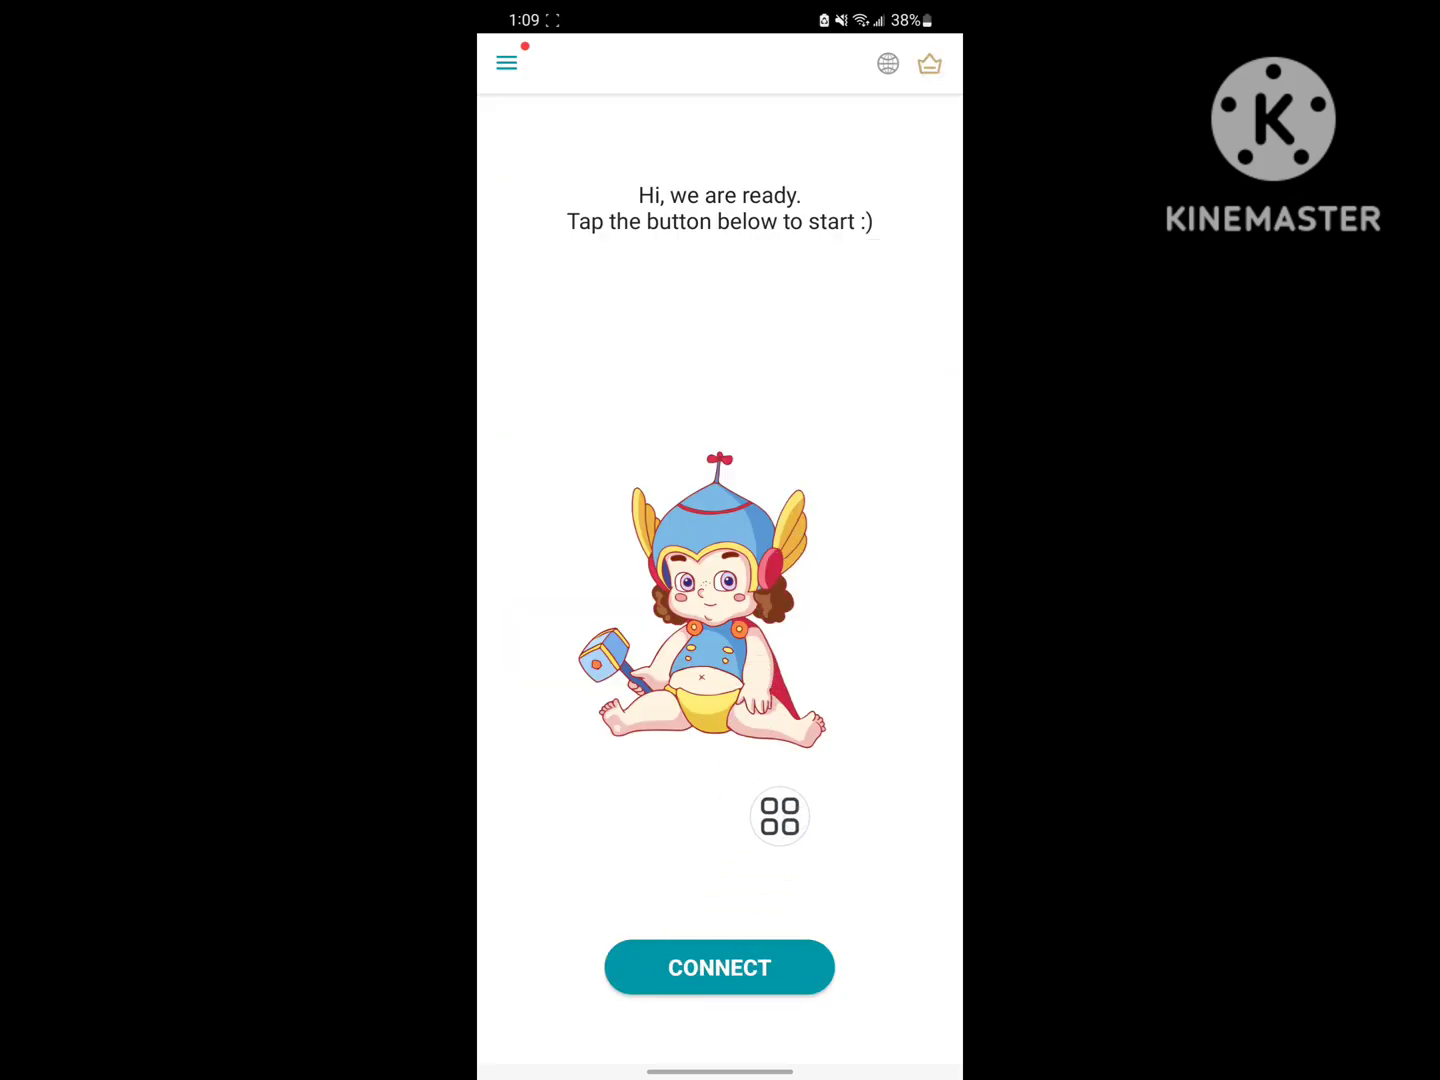
Connect the VPN, allow the connection request, and dismiss the server tip and rating prompt
click(720, 967)
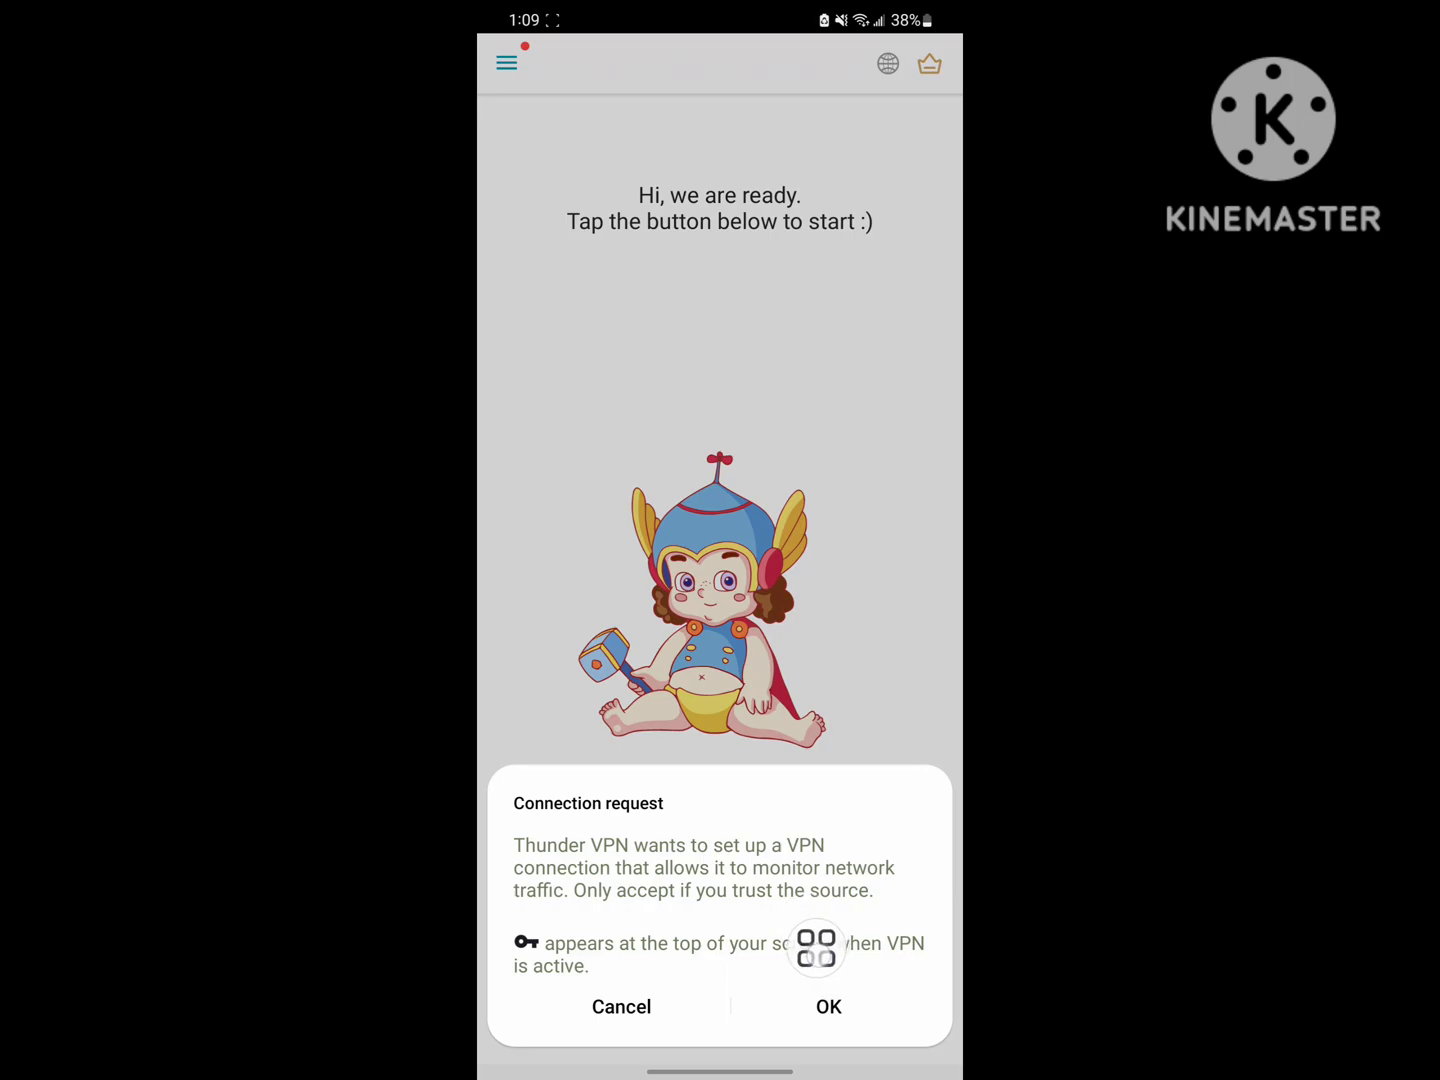
click(828, 1006)
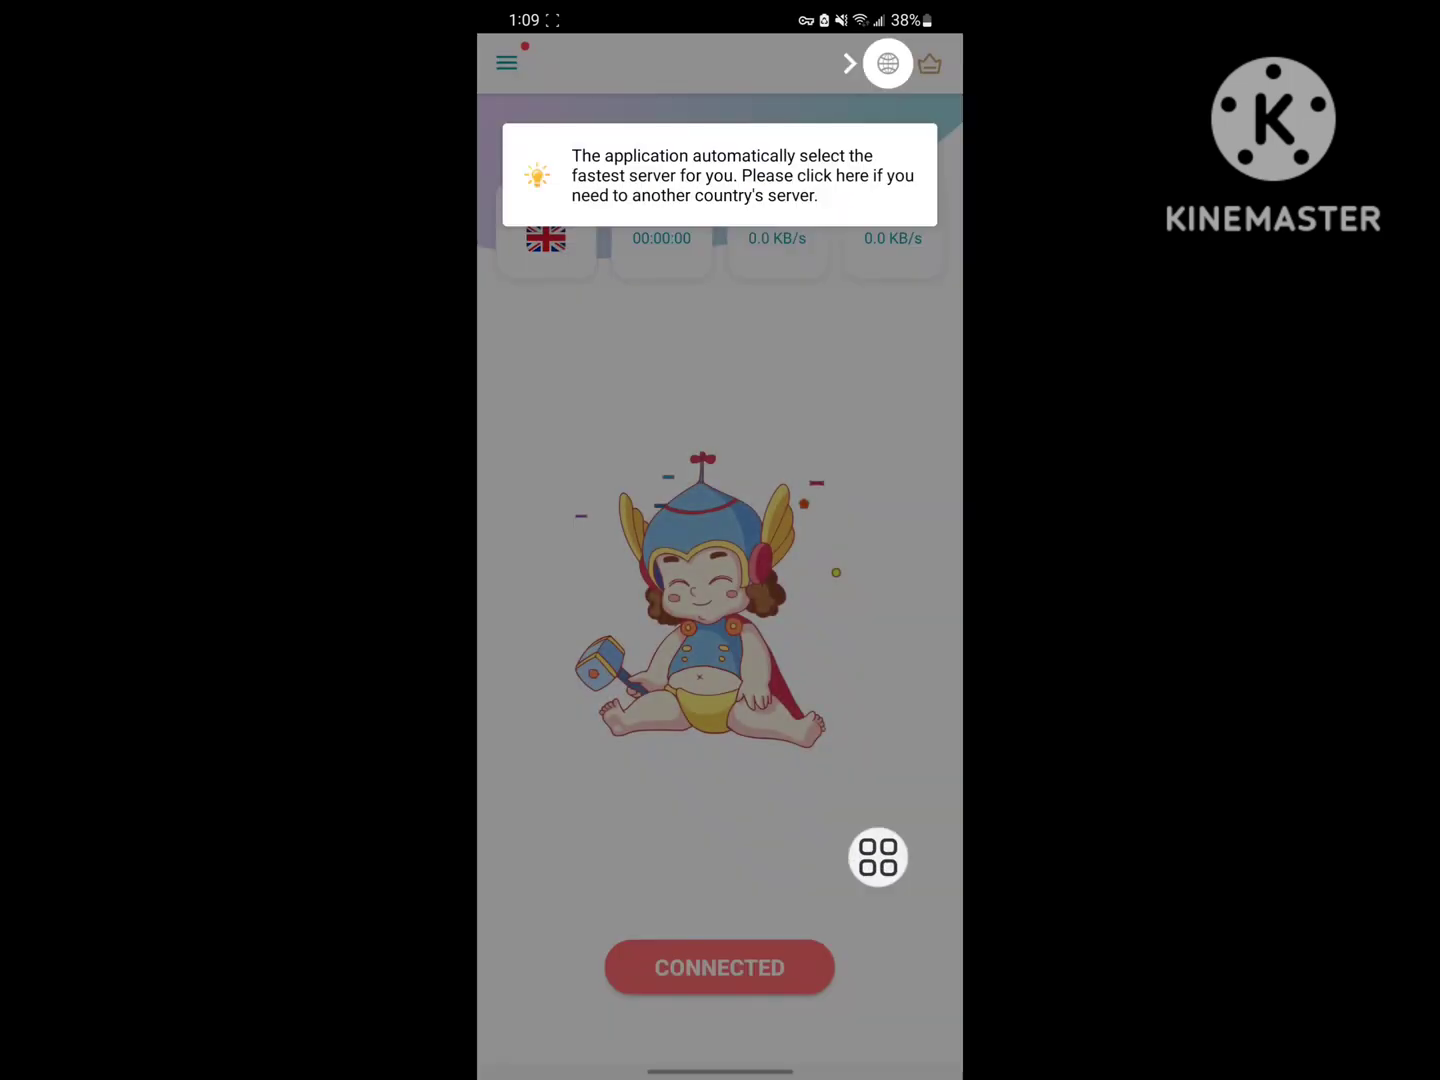
click(752, 507)
click(941, 484)
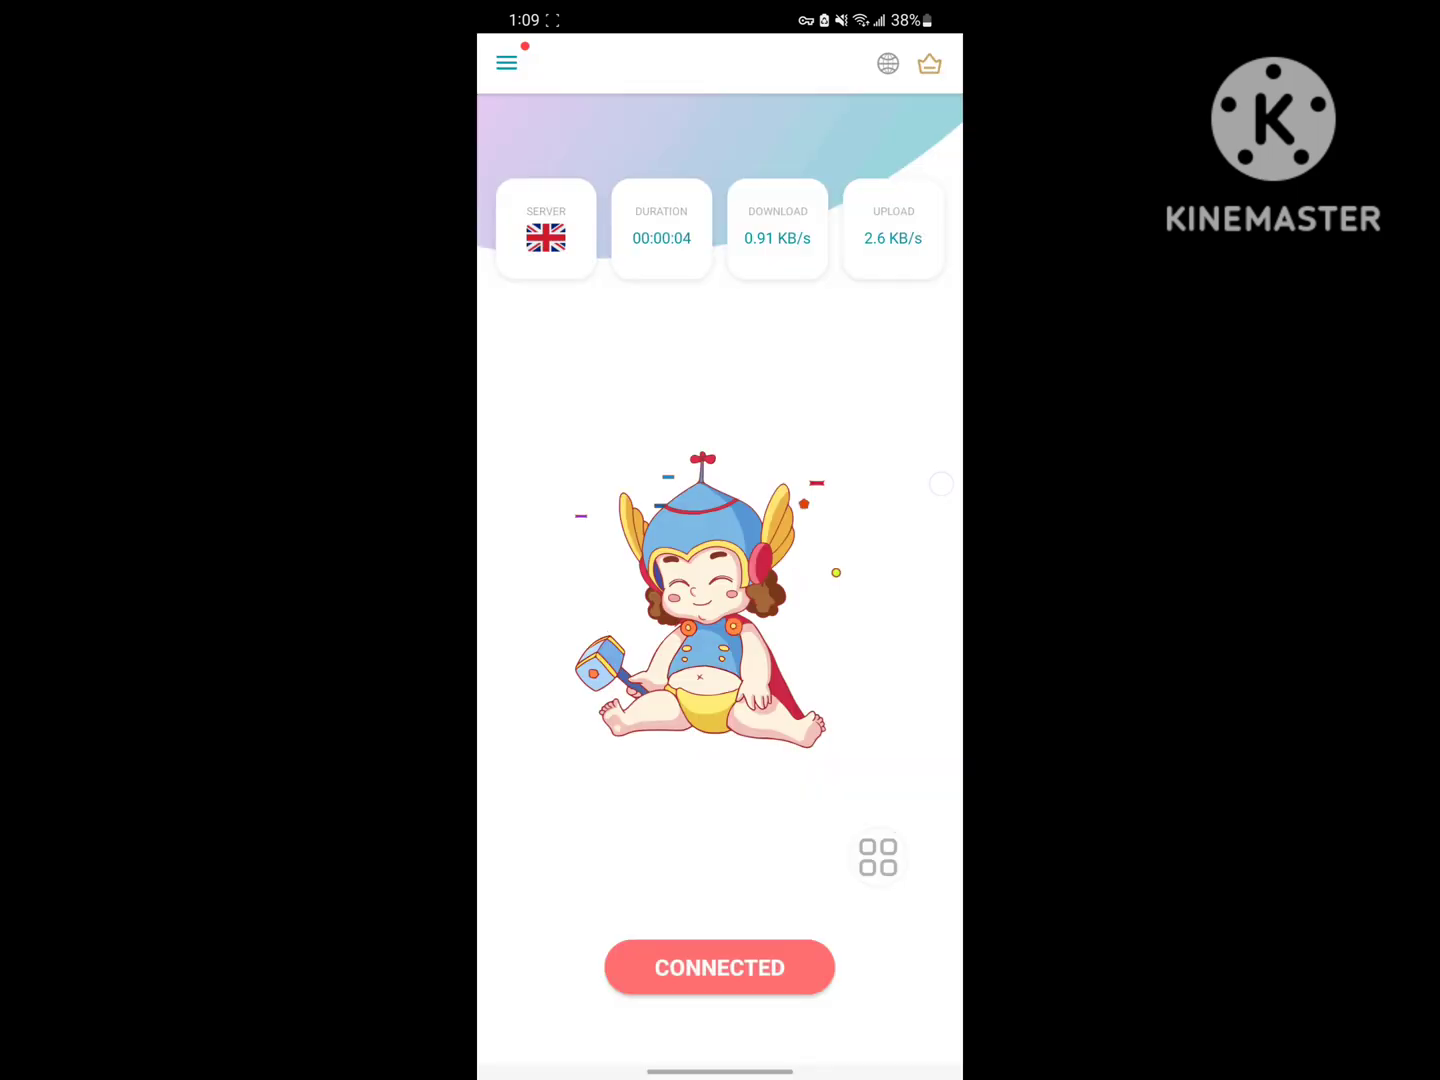